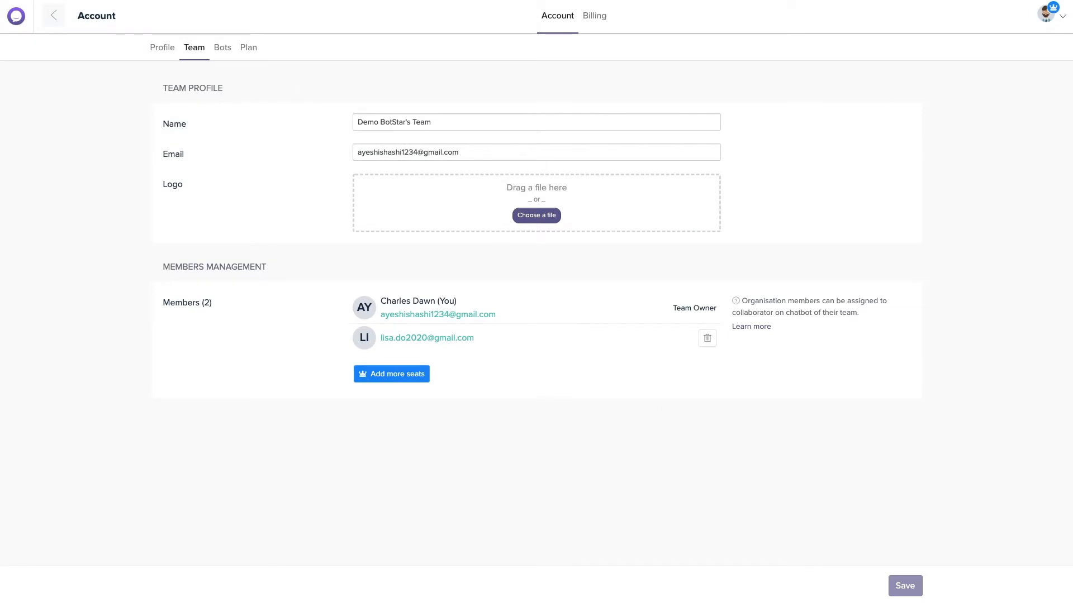
Return to the dashboard, open the Fashion Bot, and go to its collaborator settings
left_click(21, 15)
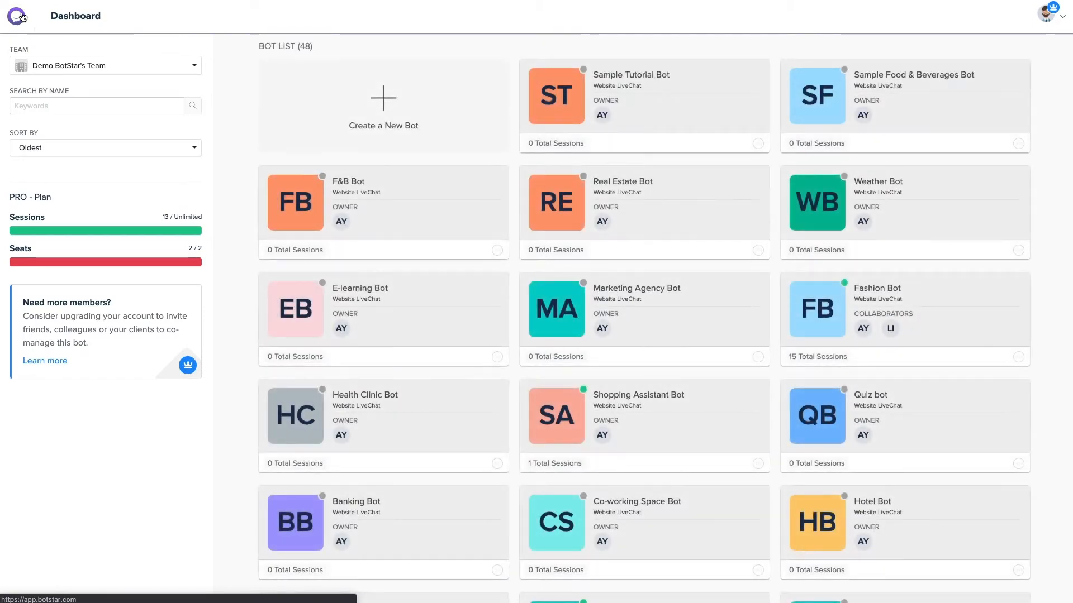
left_click(934, 292)
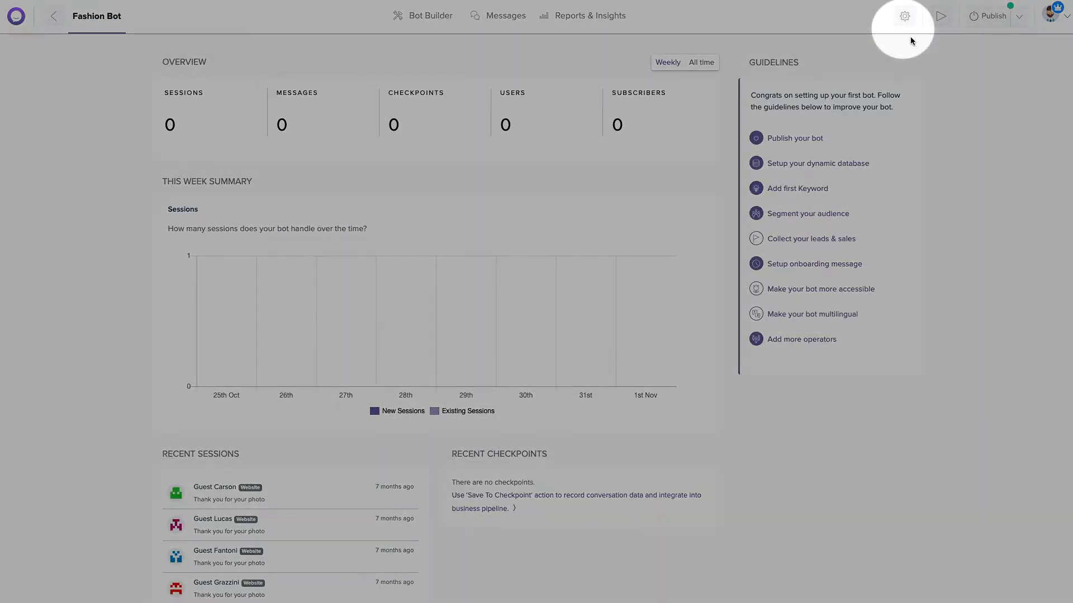
left_click(904, 18)
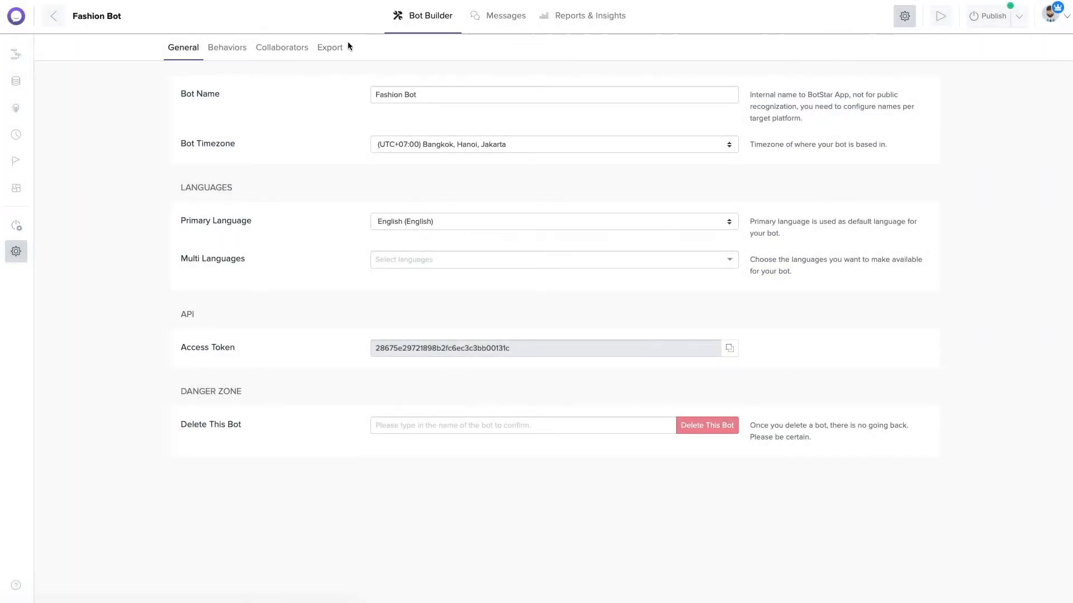
left_click(302, 49)
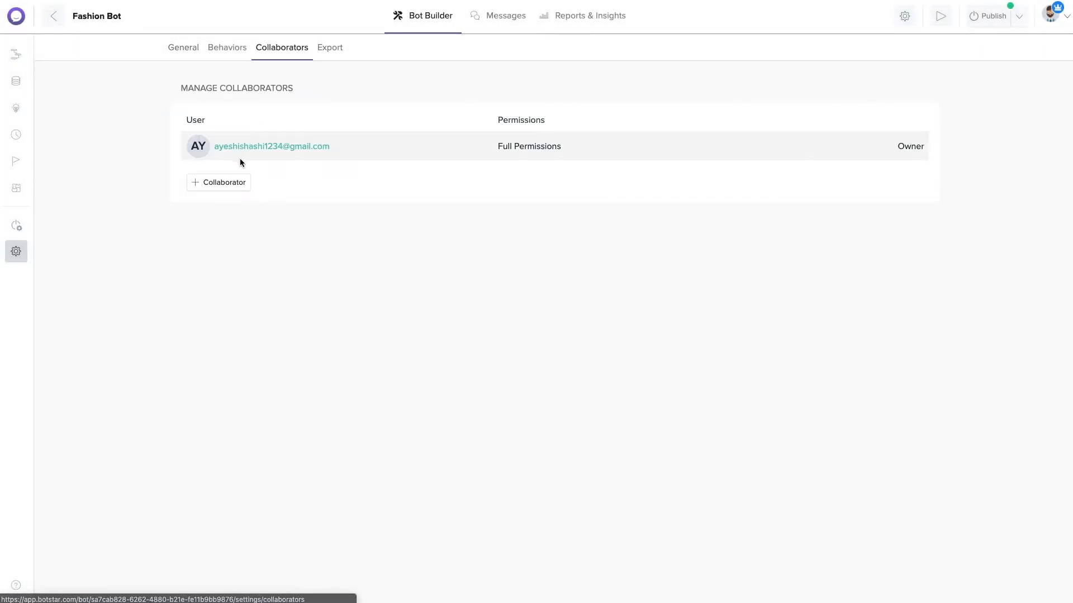
Start adding a collaborator to the Fashion Bot and select the team member's e-mail as the user
left_click(233, 182)
left_click(409, 142)
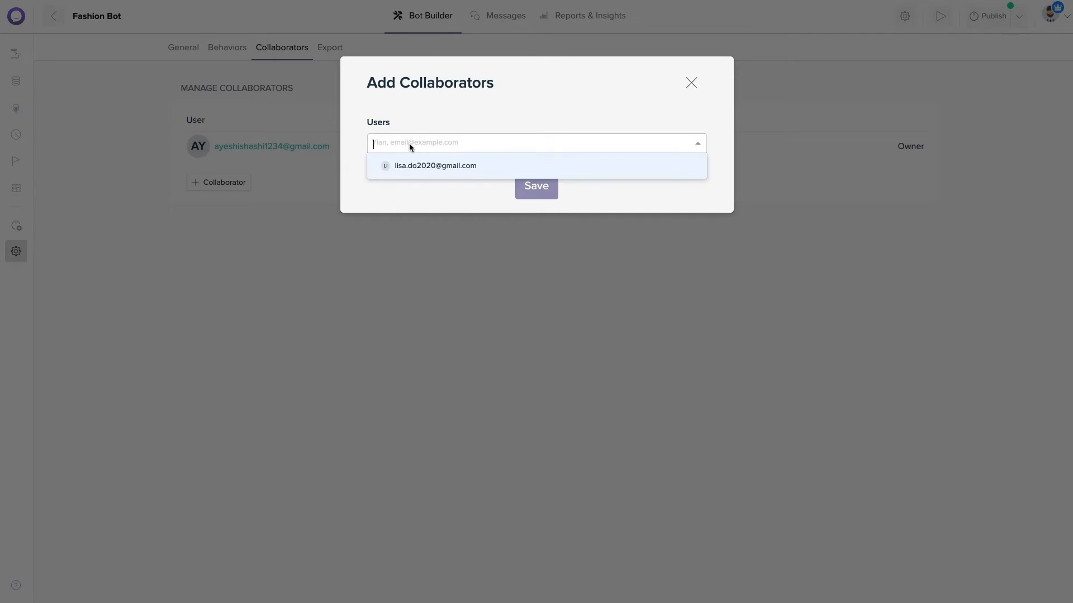
left_click(418, 166)
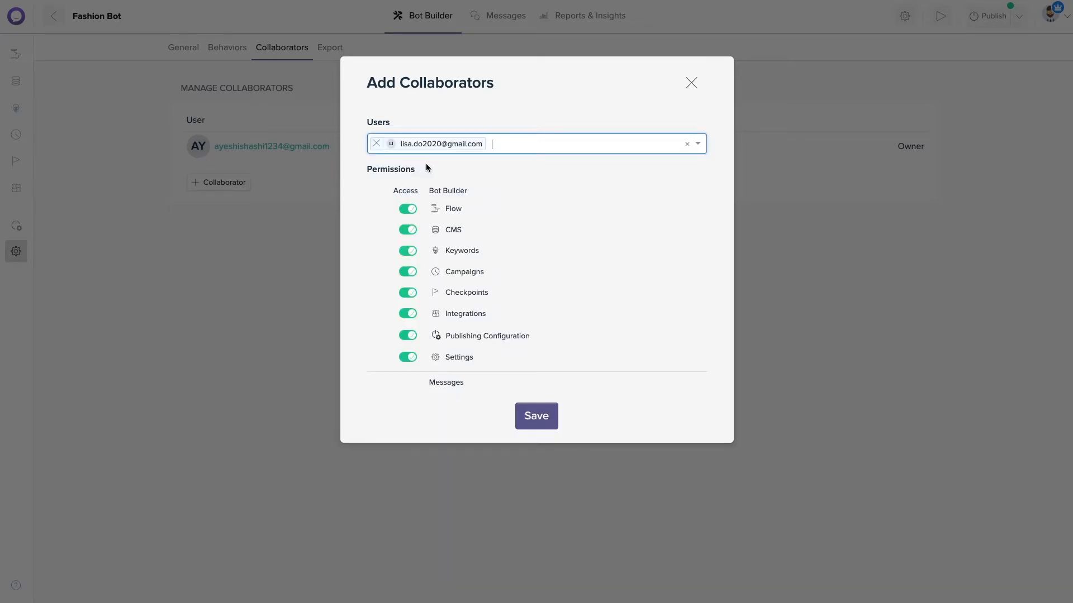
Turn off the collaborator's Flow, Keywords and Publishing Configuration access, and save the collaborator
scroll(426, 163, "down", 3)
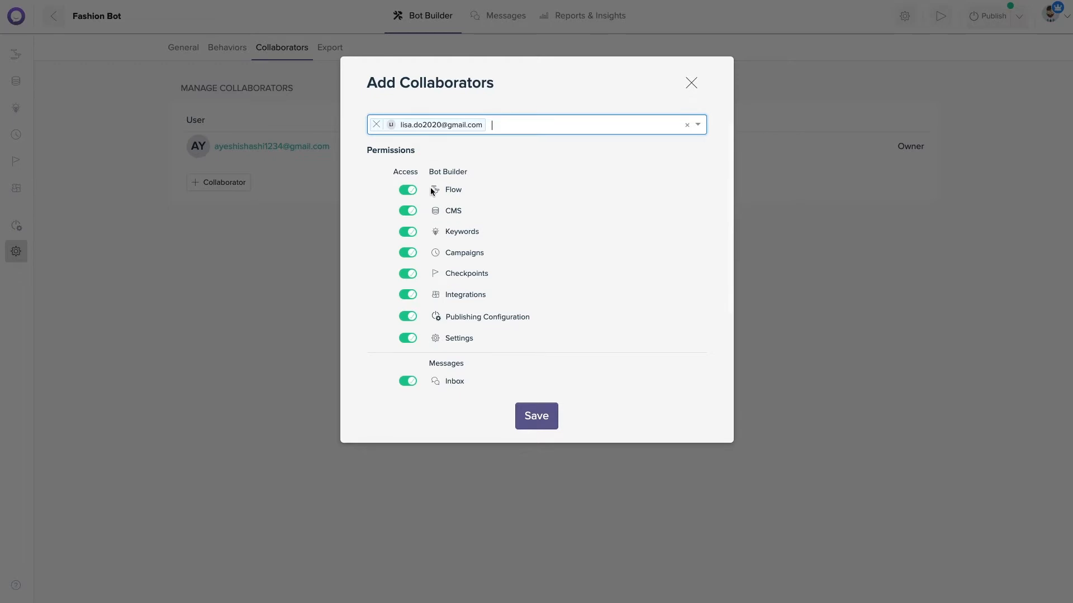
scroll(432, 210, "down", 1)
scroll(433, 211, "up", 3)
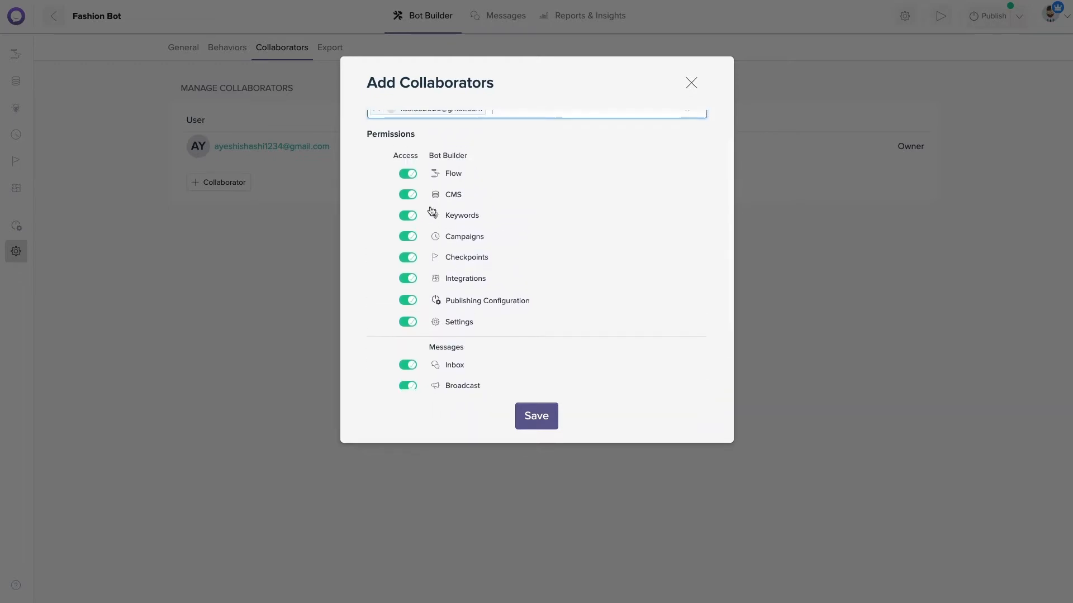
left_click(405, 179)
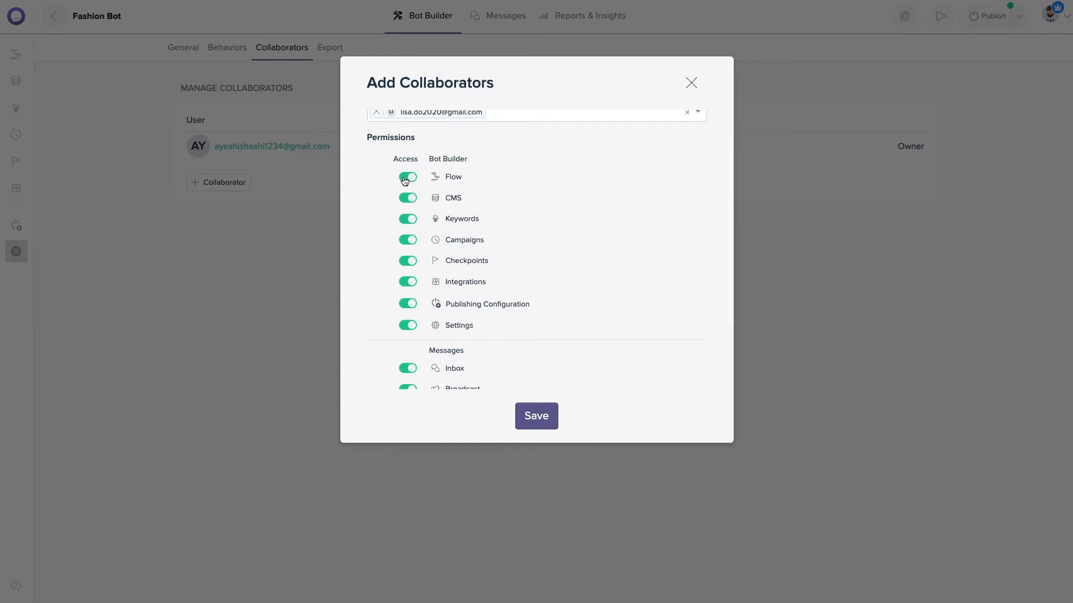
left_click(403, 218)
left_click(409, 307)
left_click(535, 414)
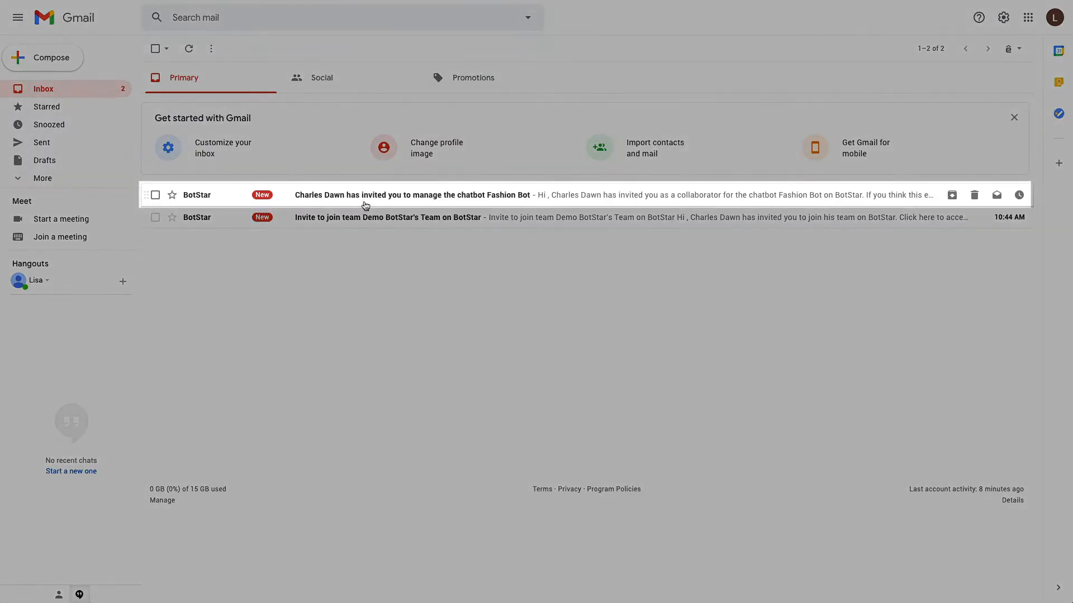
Switch to the collaborator's Gmail inbox, open the Fashion Bot invitation, and follow its link to access the bot
left_click(365, 205)
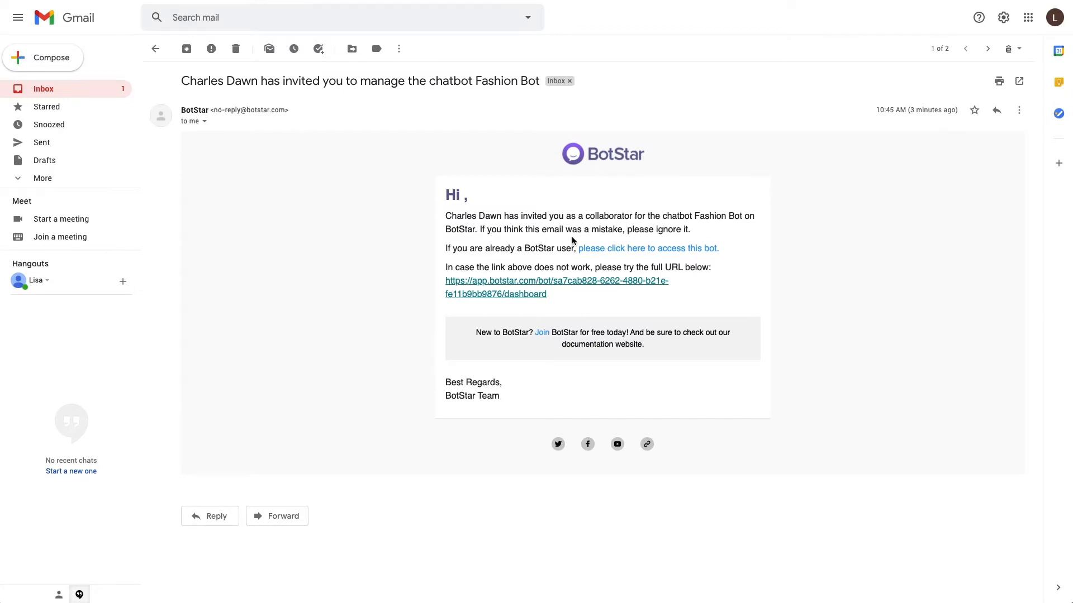
left_click(595, 252)
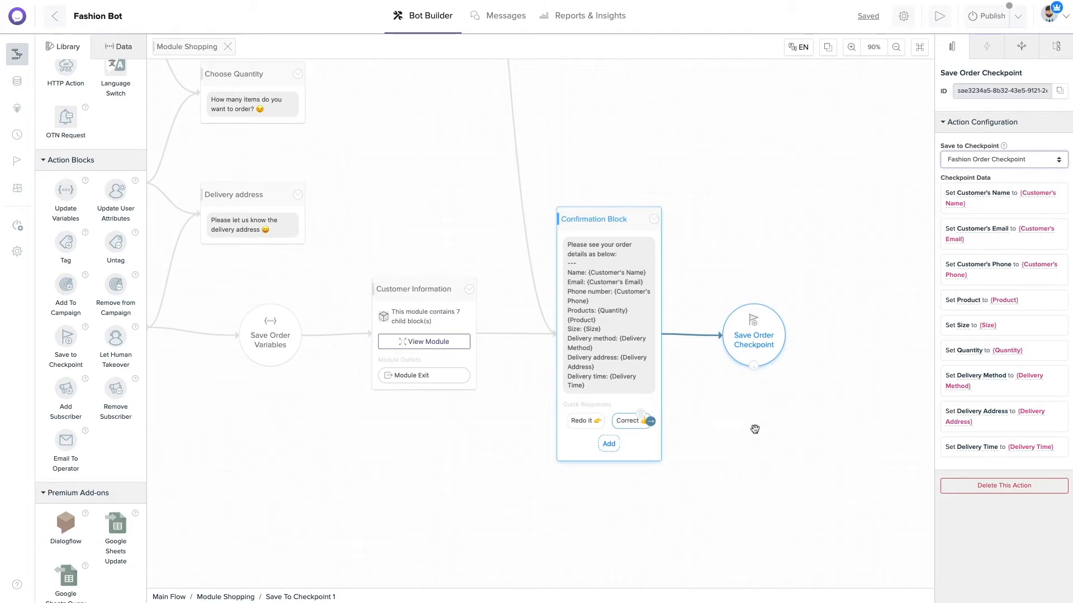
Add an Email To Operator action below Save Order Checkpoint in BotStar, connect the checkpoint to it, and name it "Send operator order info"
scroll(746, 444, "down", 2)
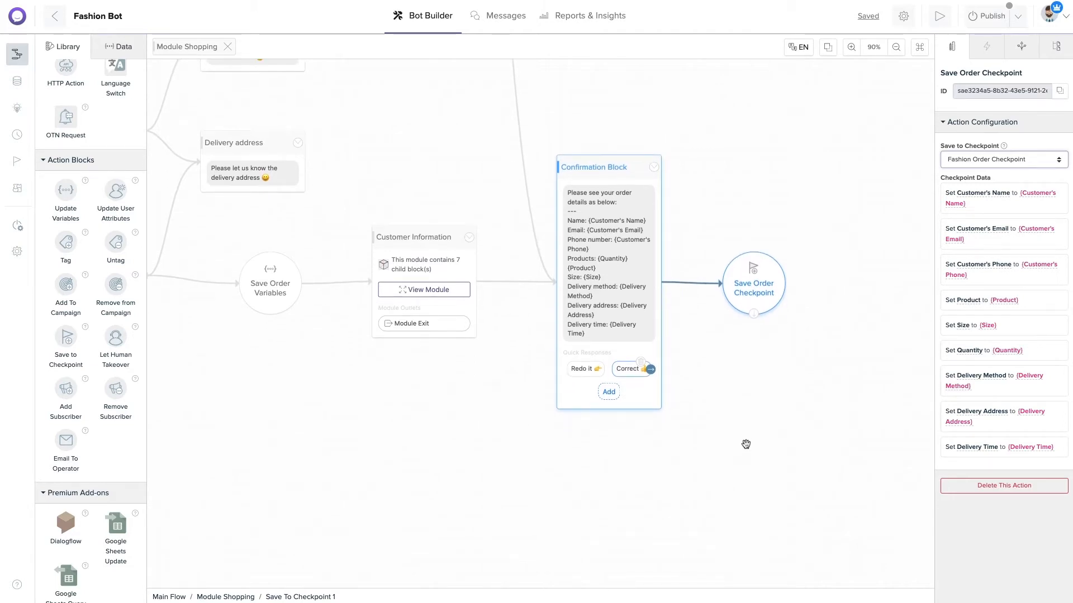
left_click_drag(71, 445, 763, 413)
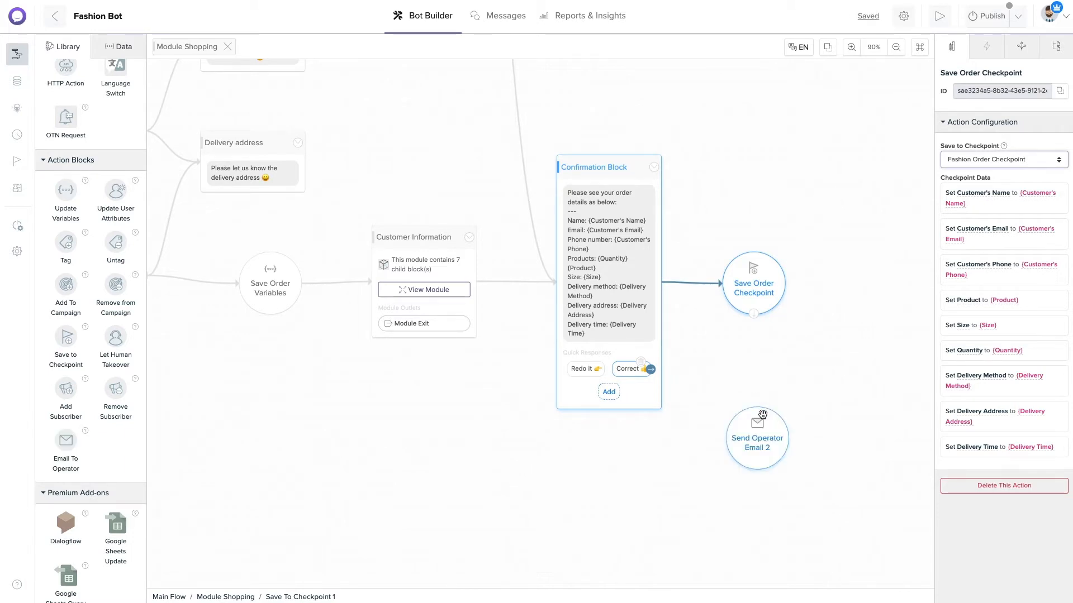
left_click_drag(754, 313, 756, 447)
type("Send")
type(" operator order info")
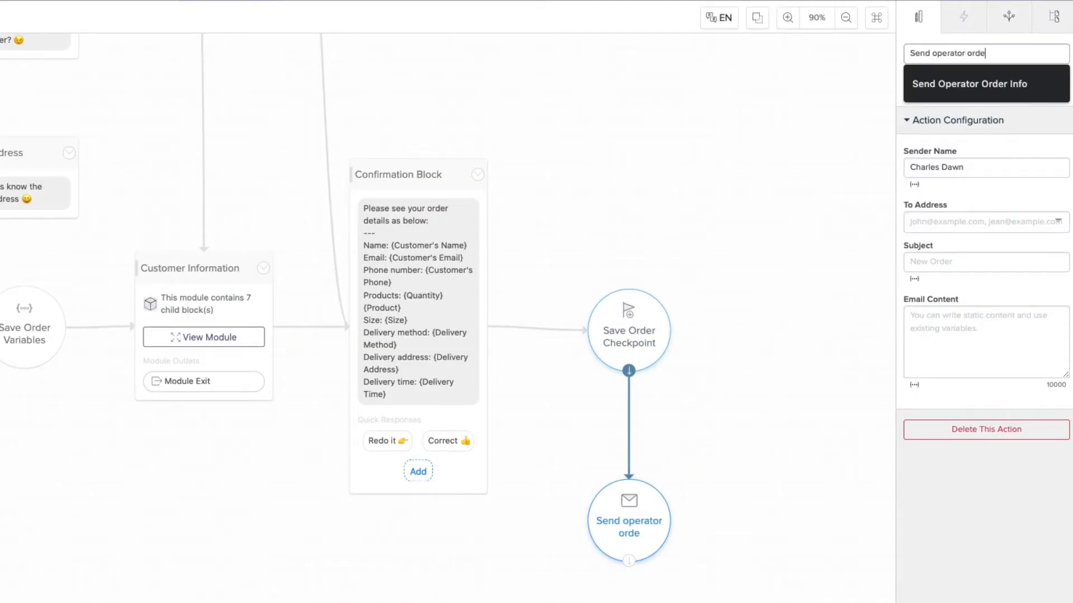
Set the sender name of the operator email to Monoco Shop
left_click(958, 165)
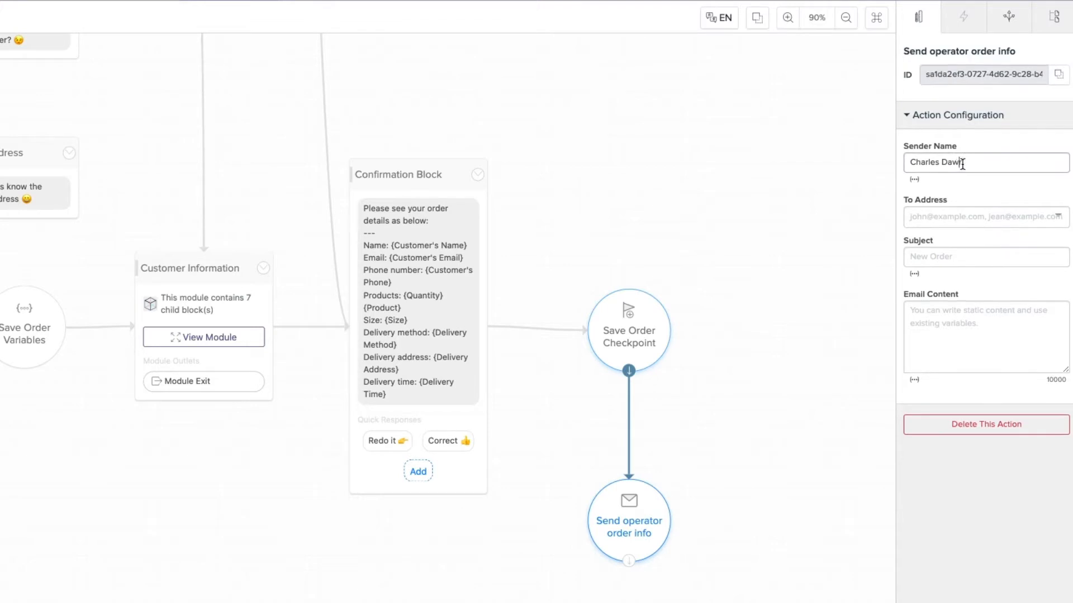
triple_click(983, 162)
type("Monoco Shop")
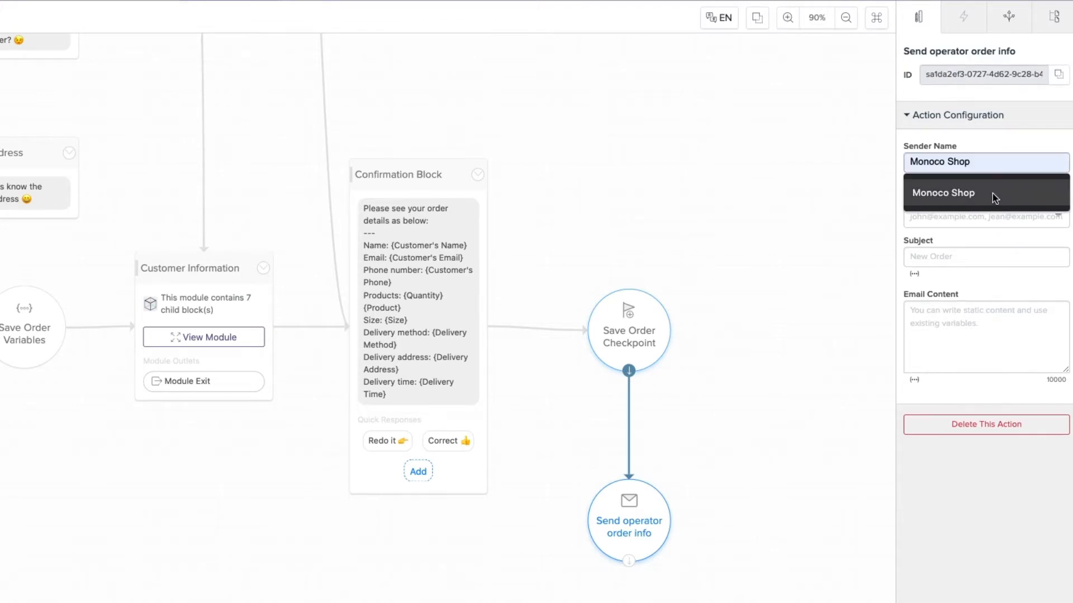
left_click(993, 194)
Choose the operator's e-mail as the recipient address and set the subject to New Order
left_click(999, 219)
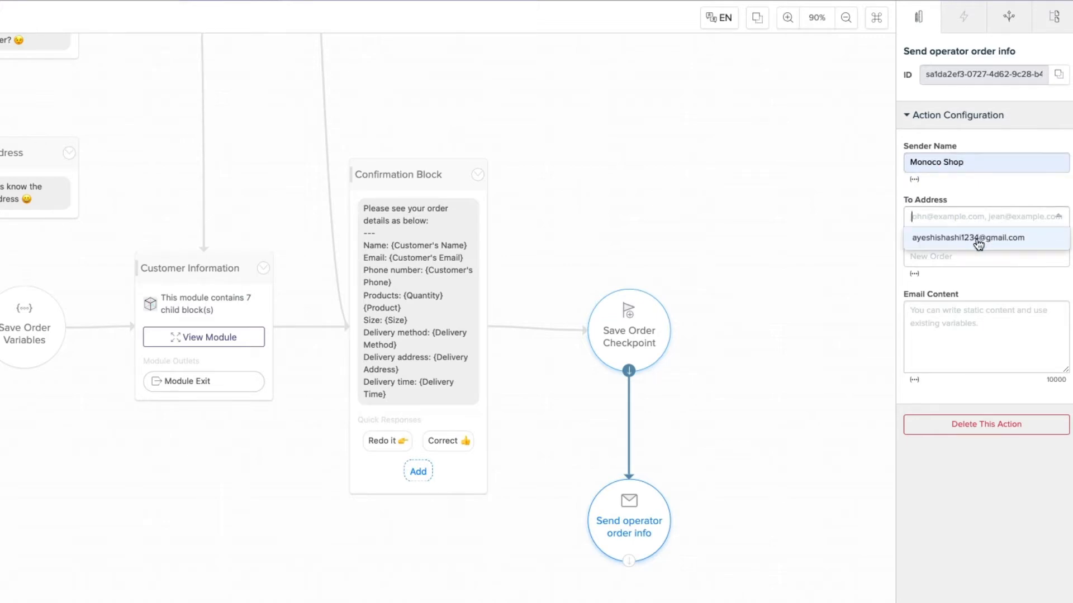
left_click(977, 237)
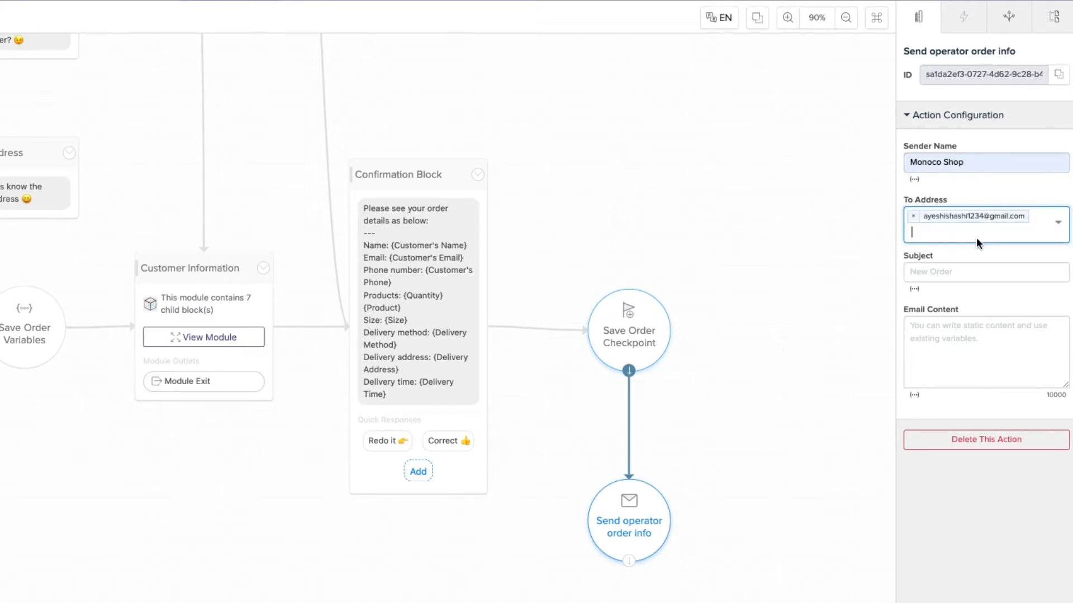
left_click(993, 271)
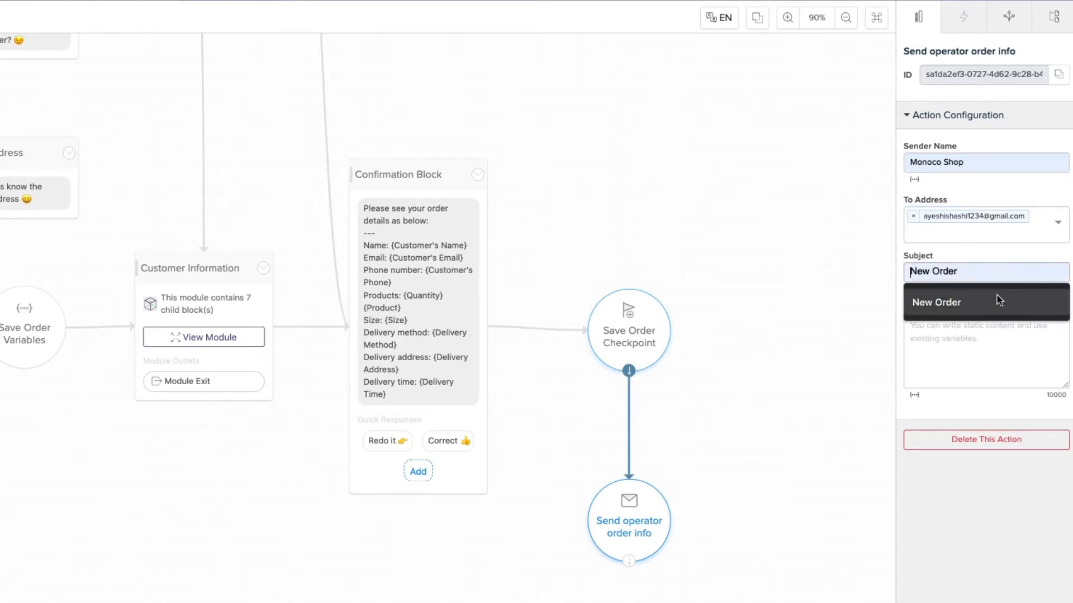
left_click(997, 296)
Write the email content as "Please check the order below" followed by the customer's name, email, phone and product variables
left_click(996, 324)
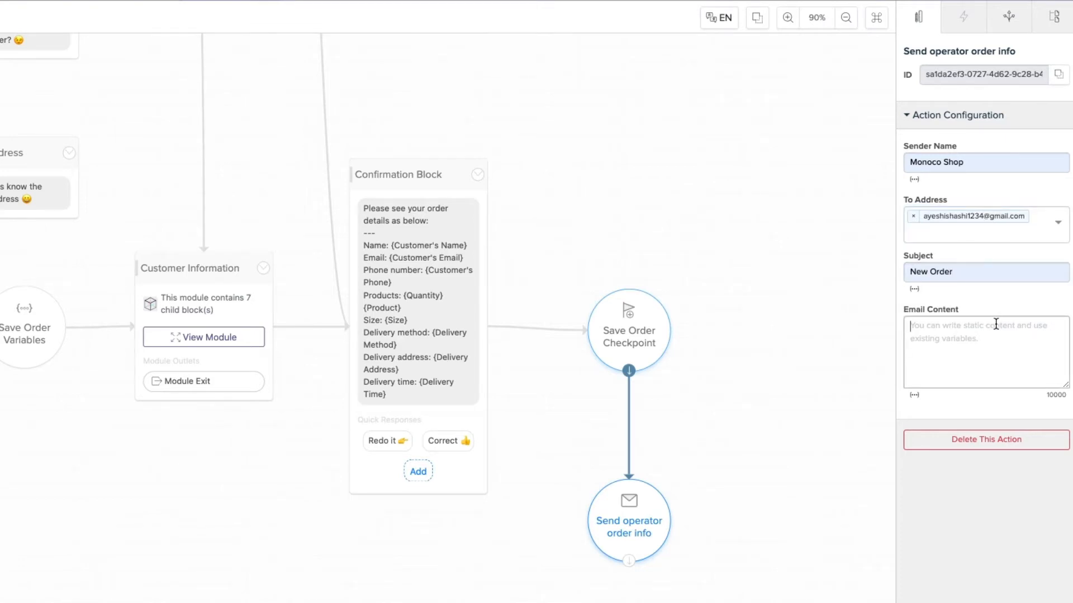
type("Please check the order below Name: {Customer's Name} Email: {Customer's Email} Phone: {Customer's Phone} Products: {Quantity} {Product} Size: {Size} Address: {Delivery Address} Delivery time: {Delivery Time}")
scroll(962, 358, "down", 2)
scroll(961, 354, "down", 2)
scroll(961, 354, "up", 4)
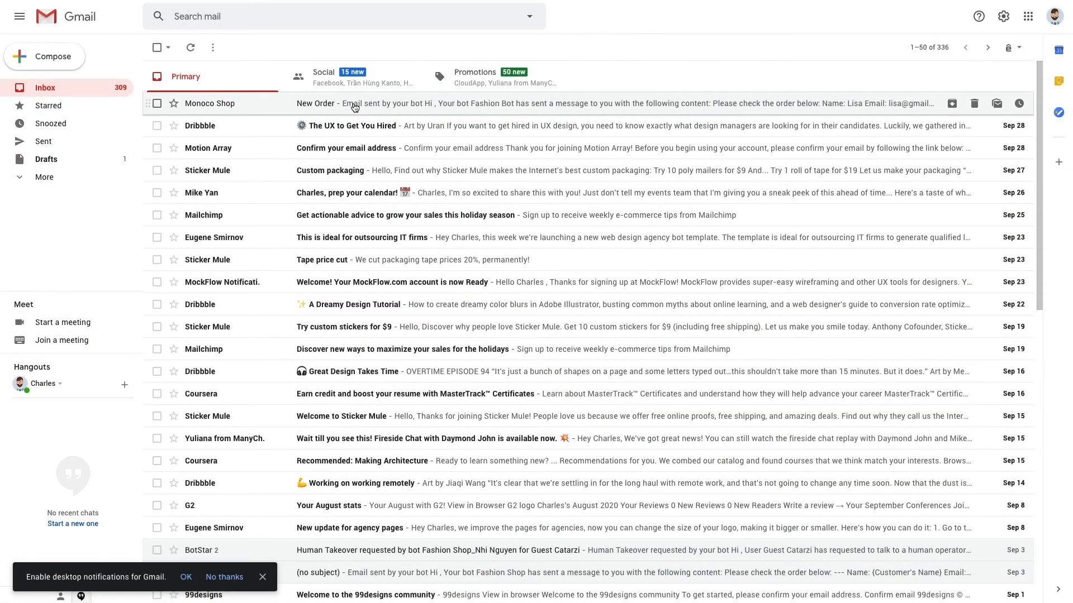
Switch to the operator's Gmail inbox and open the New Order email from Monoco Shop
left_click(355, 107)
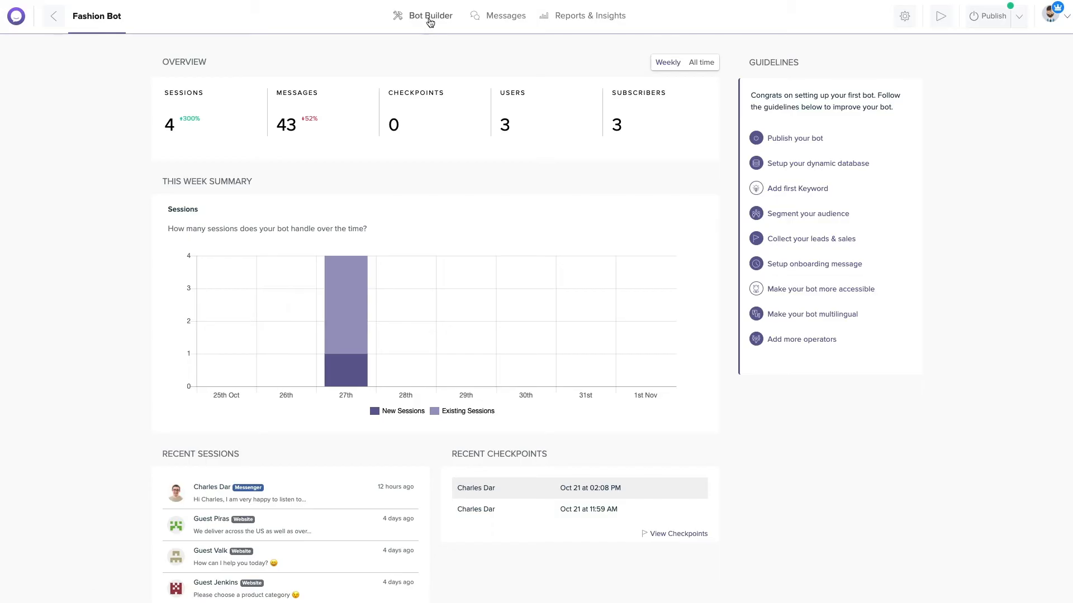
Go back to the Fashion Bot in BotStar, open its integrations, and enable Zapier
left_click(430, 20)
left_click(455, 147)
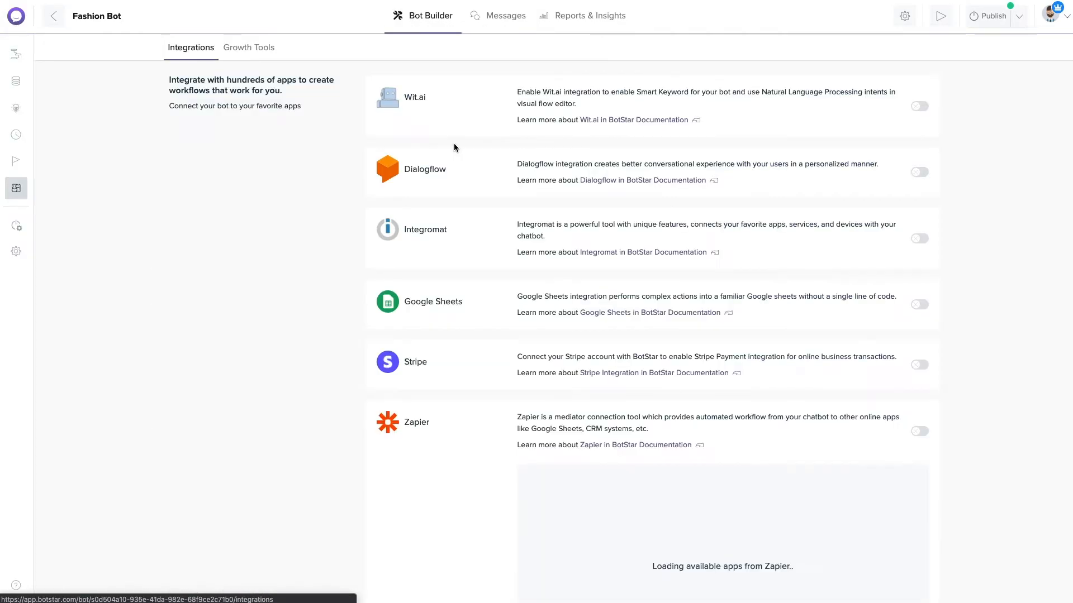
scroll(735, 459, "down", 3)
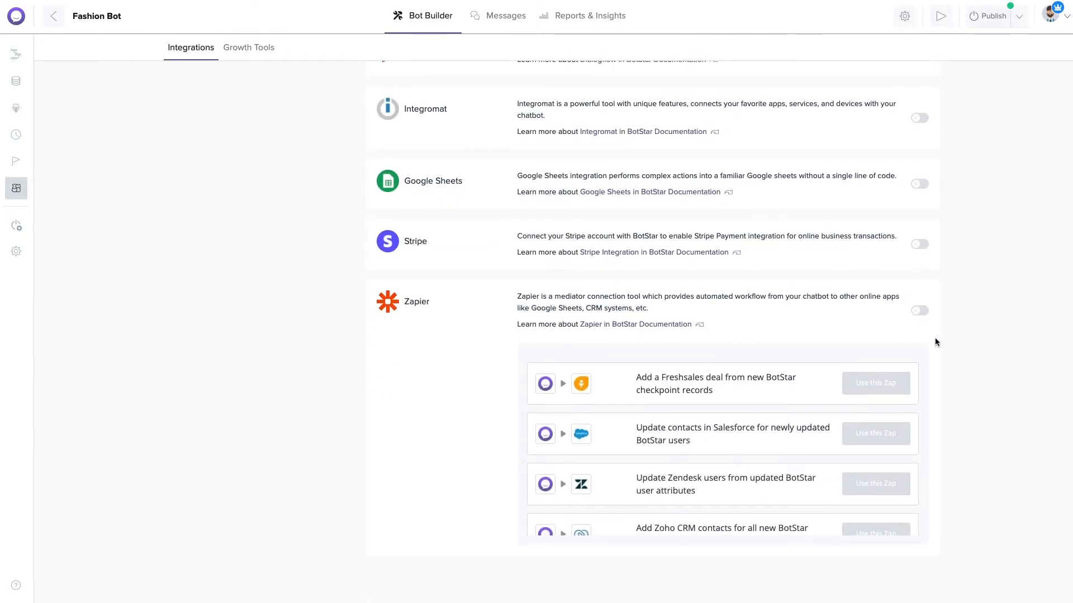
left_click(926, 312)
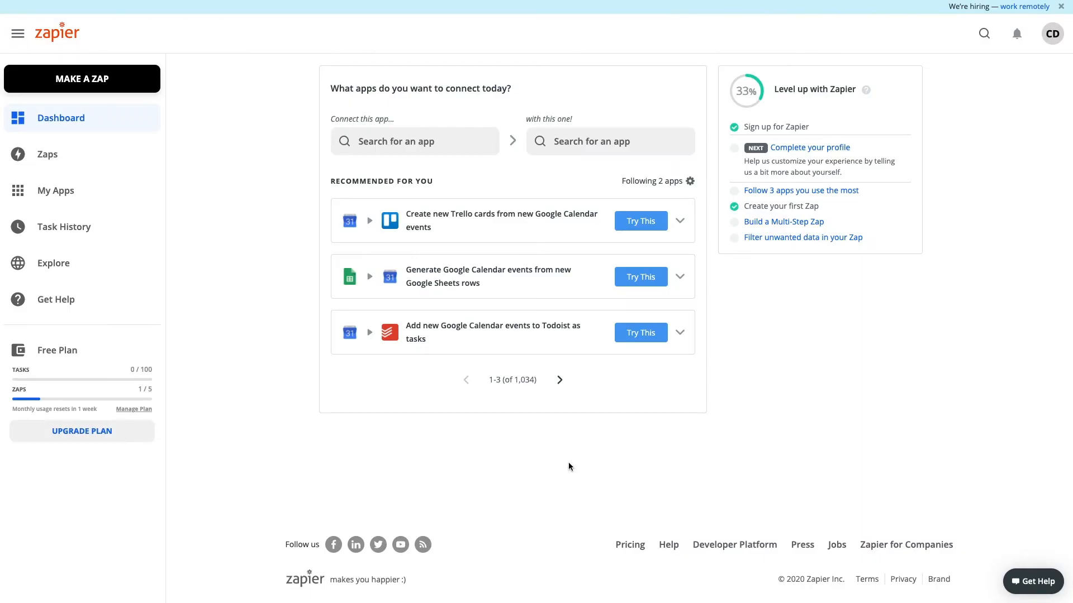
Switch to Zapier and choose BotStar as the app to connect with Mailchimp
left_click(405, 141)
type("b")
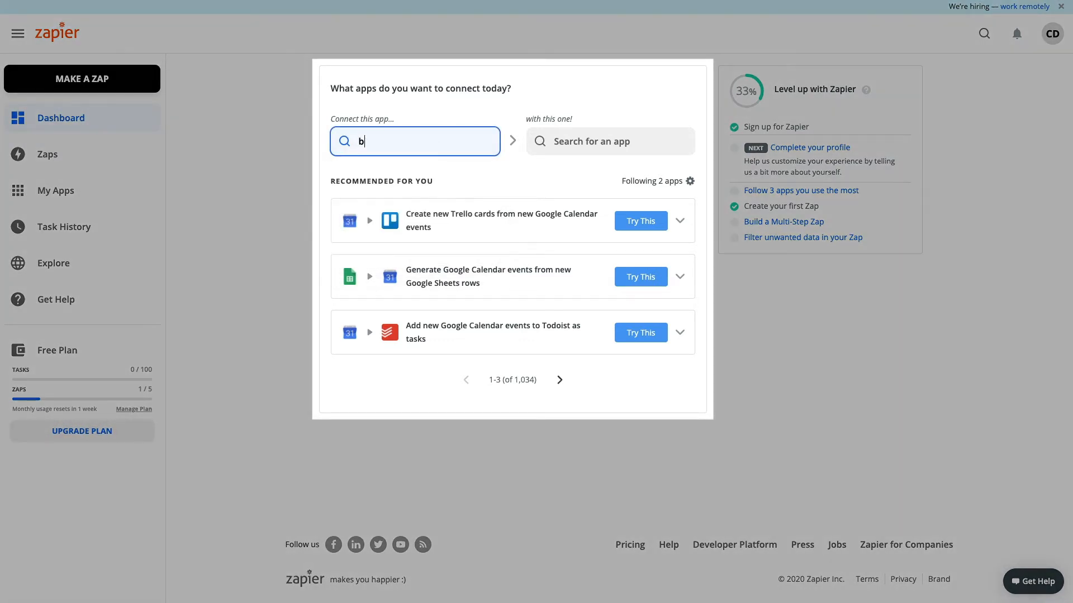
type("otst")
left_click(412, 177)
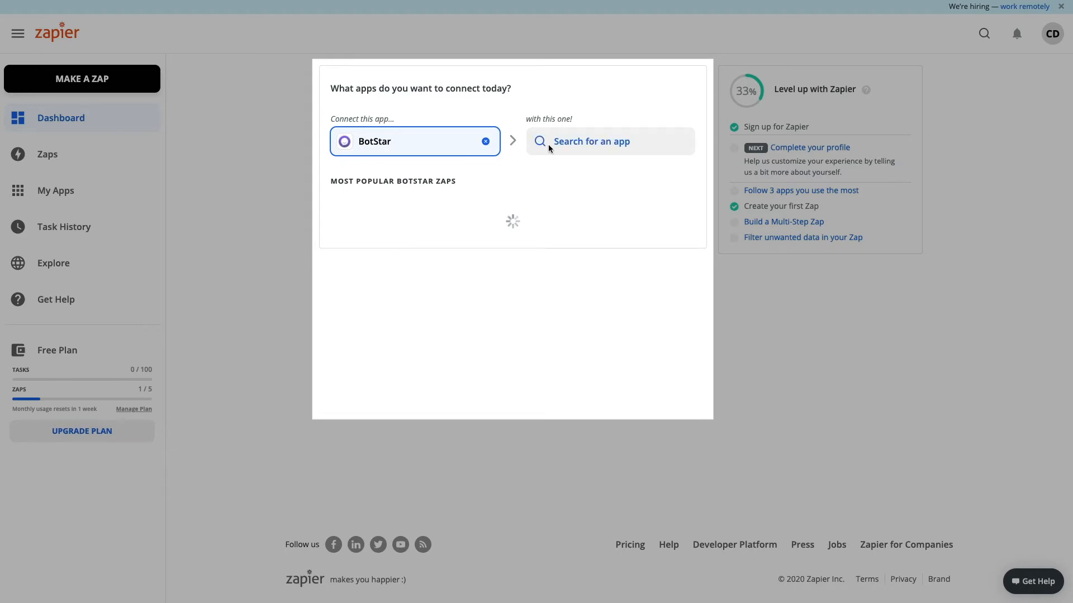
left_click(576, 140)
type("mailchim")
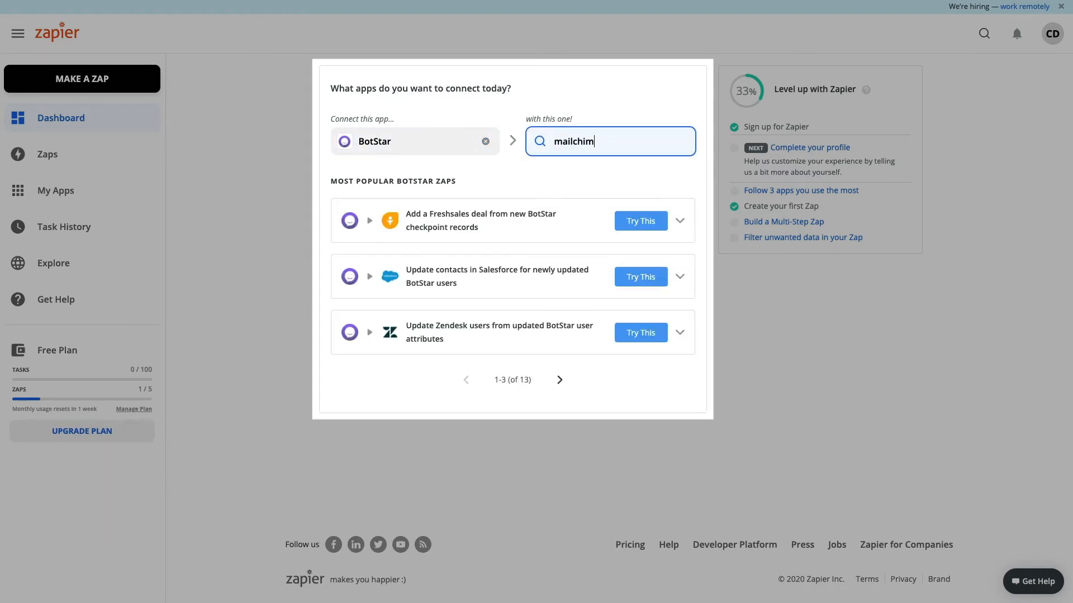
left_click(579, 176)
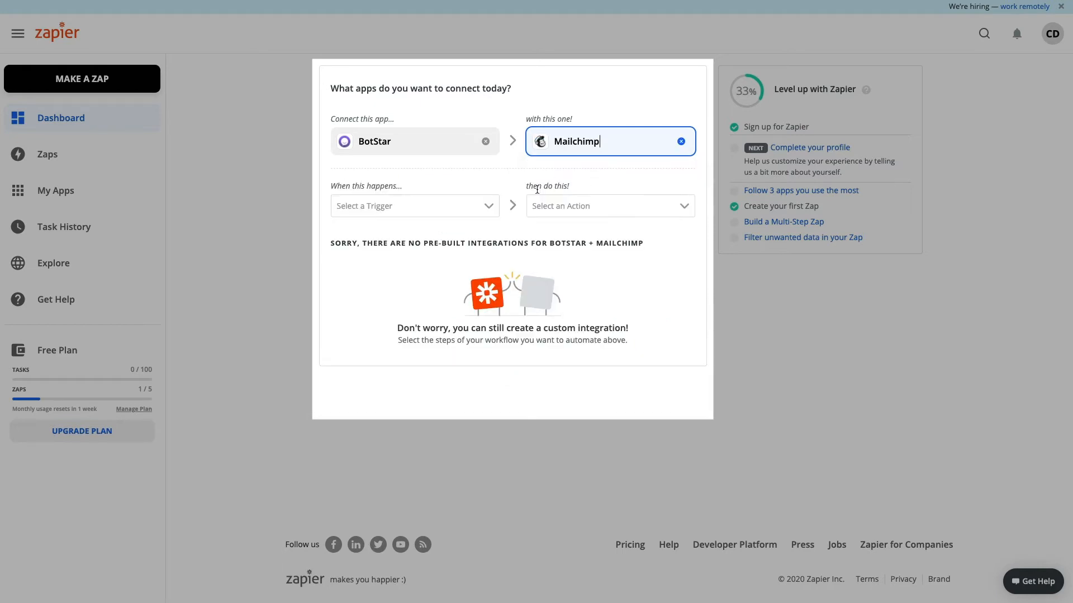
Create a Zap with New Checkpoint Record as the trigger and Add/Update Subscriber as the Mailchimp action
left_click(482, 213)
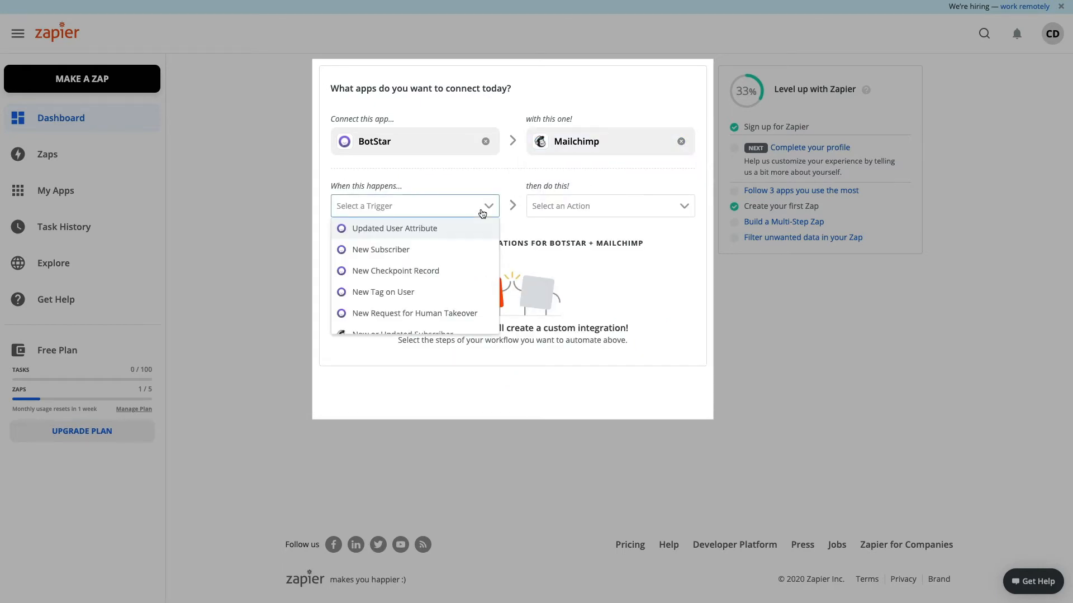
left_click(459, 270)
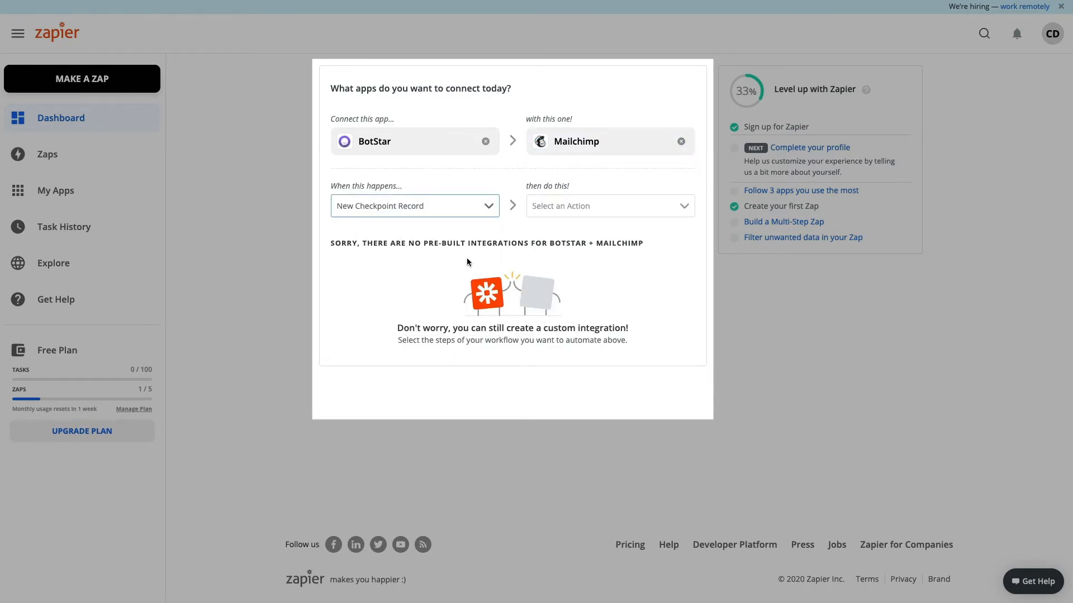
left_click(583, 207)
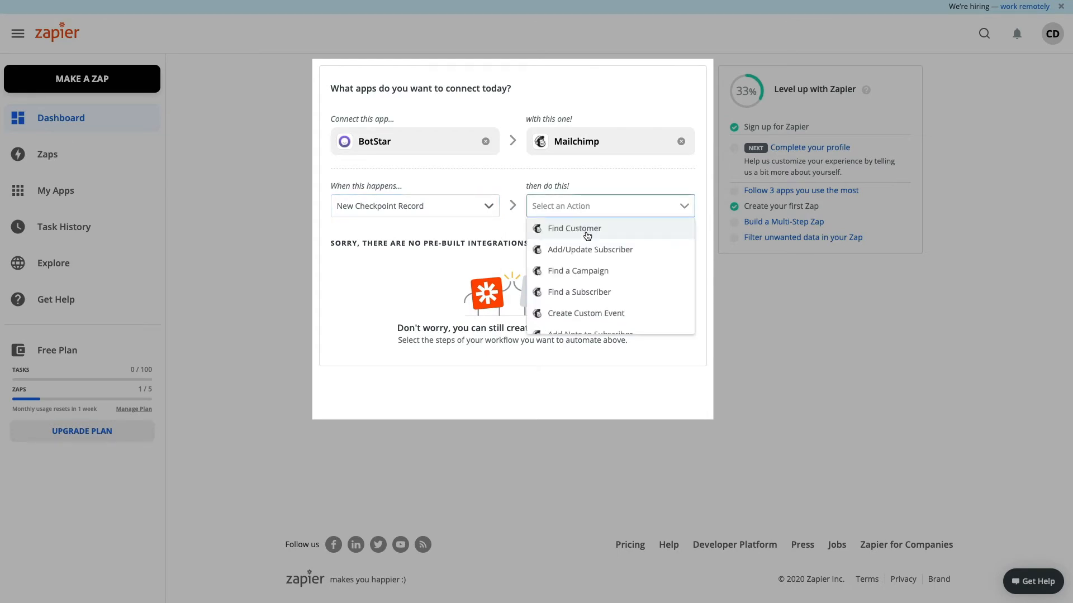
left_click(591, 249)
left_click(659, 282)
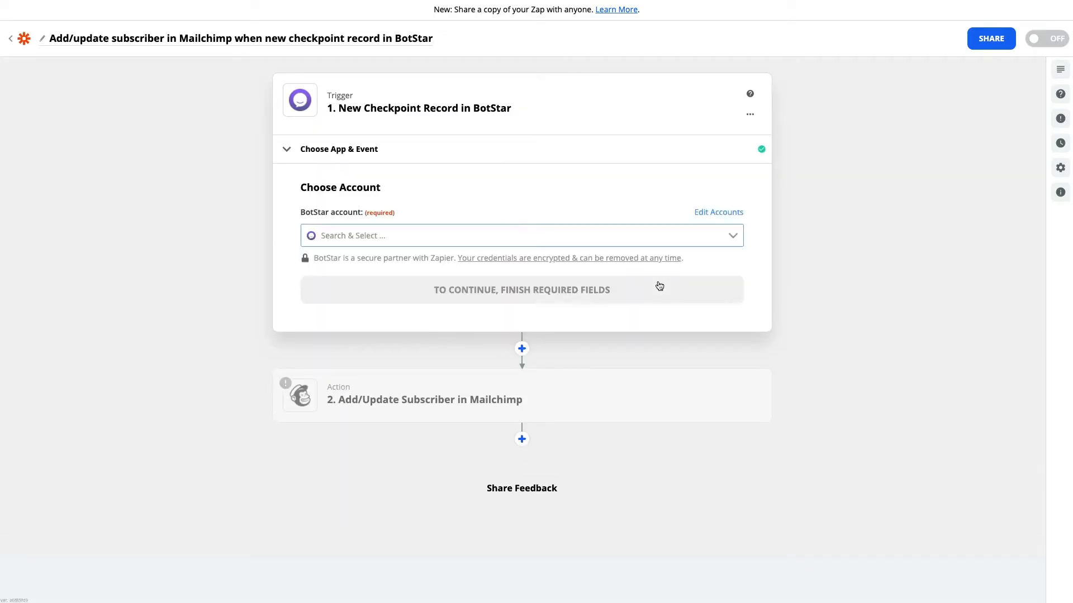
Add a new BotStar account for the trigger by connecting the last Fashion Bot among the team's bots, and continue
left_click(582, 239)
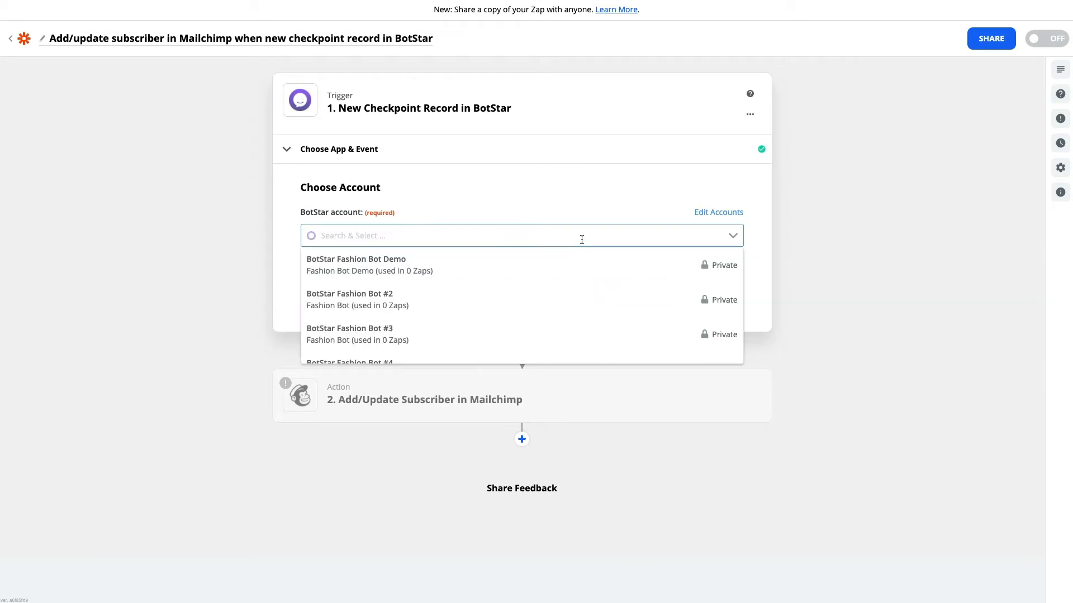
scroll(564, 302, "down", 3)
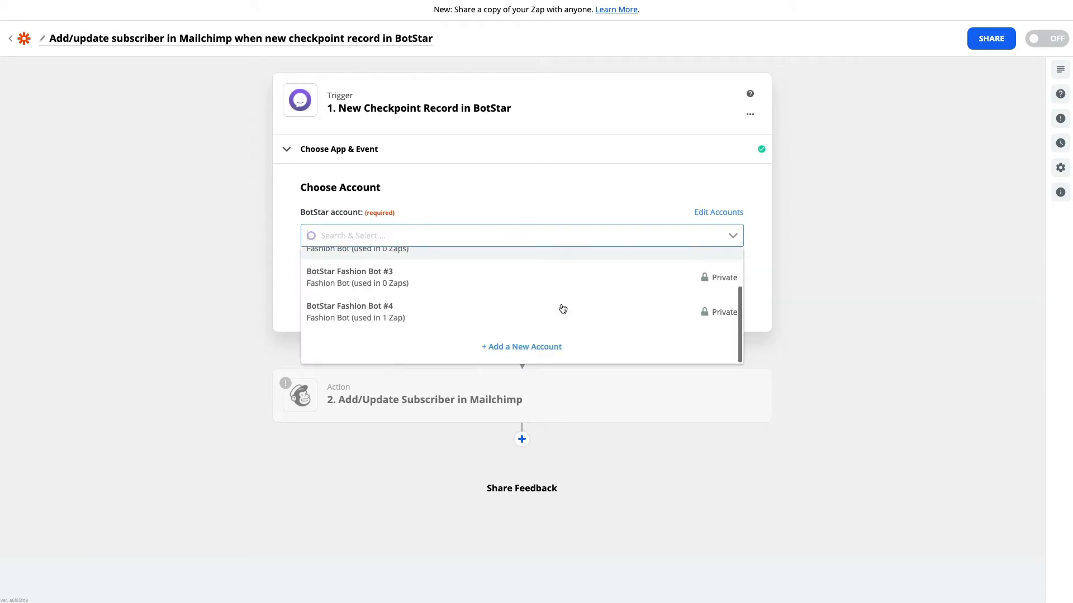
left_click(528, 355)
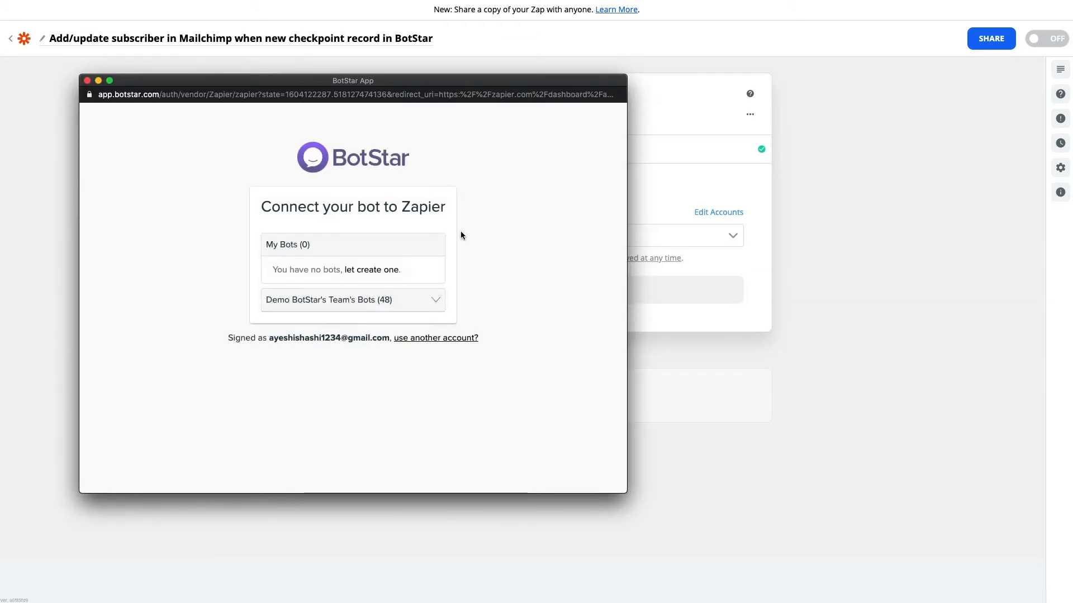
left_click(436, 301)
scroll(367, 408, "down", 10)
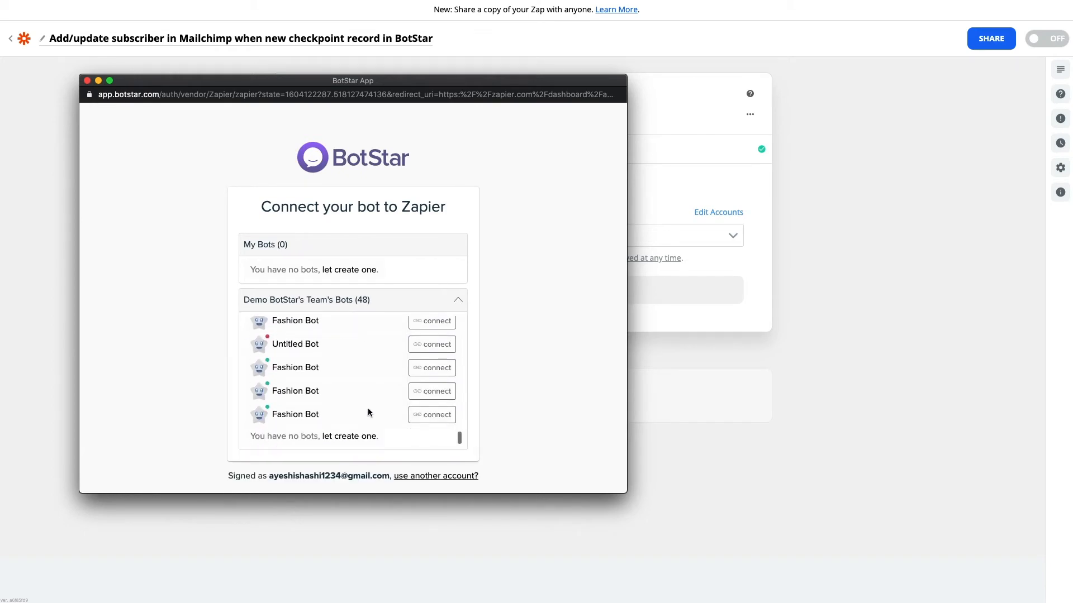
left_click(426, 419)
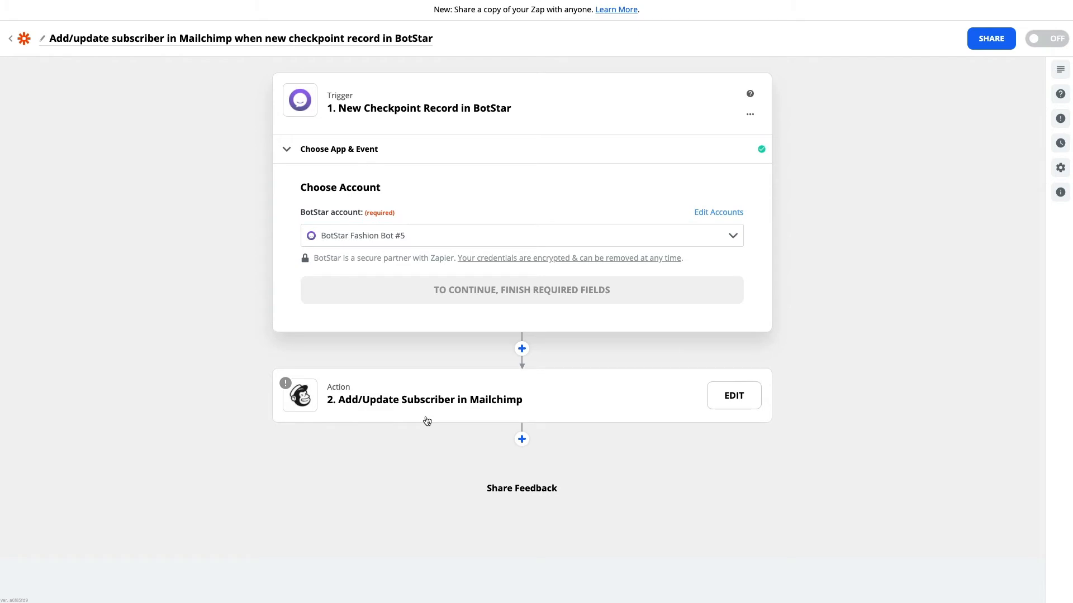
left_click(433, 299)
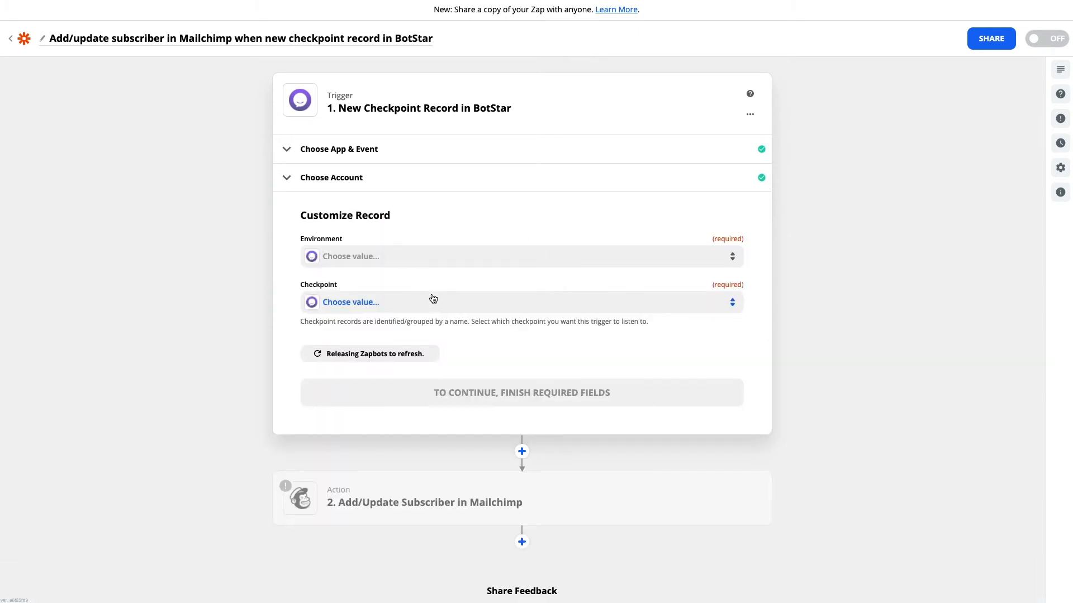
Set the trigger's environment to Live and its checkpoint to Fashion Order Checkpoint, and continue
left_click(455, 262)
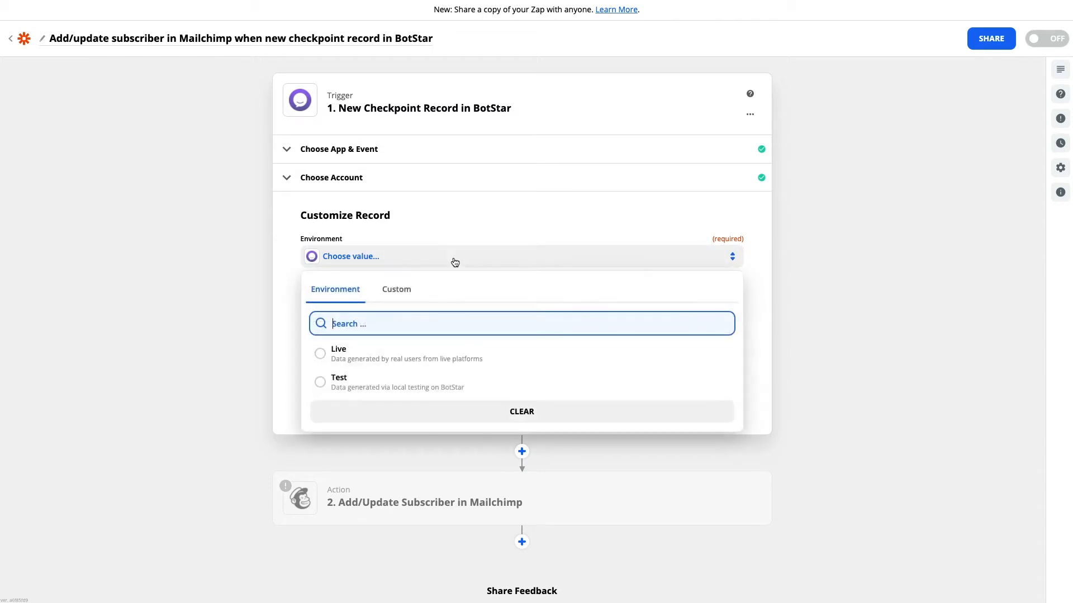
left_click(426, 354)
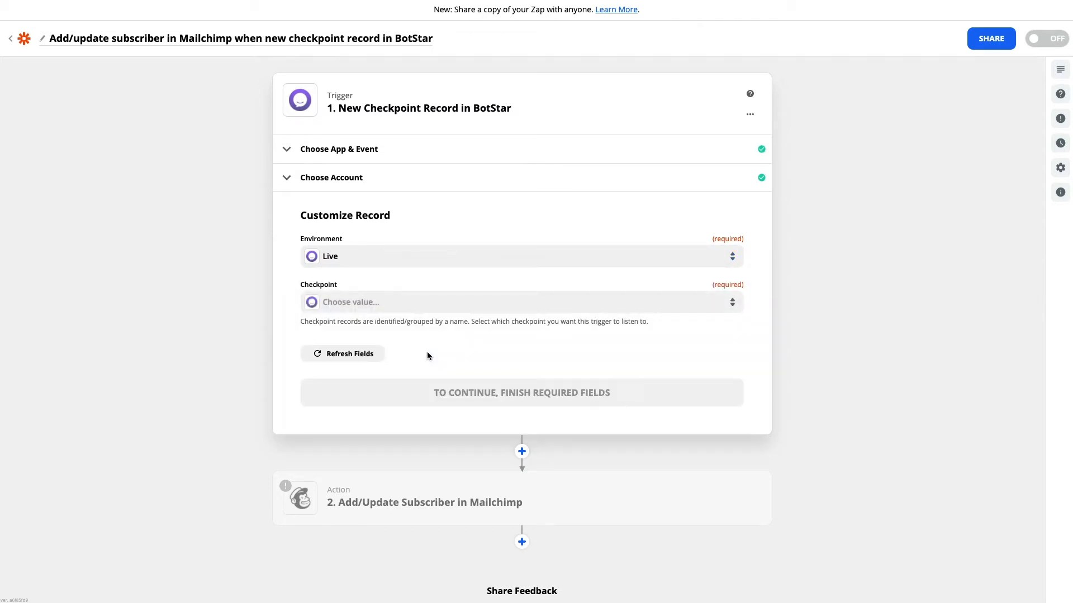
left_click(455, 310)
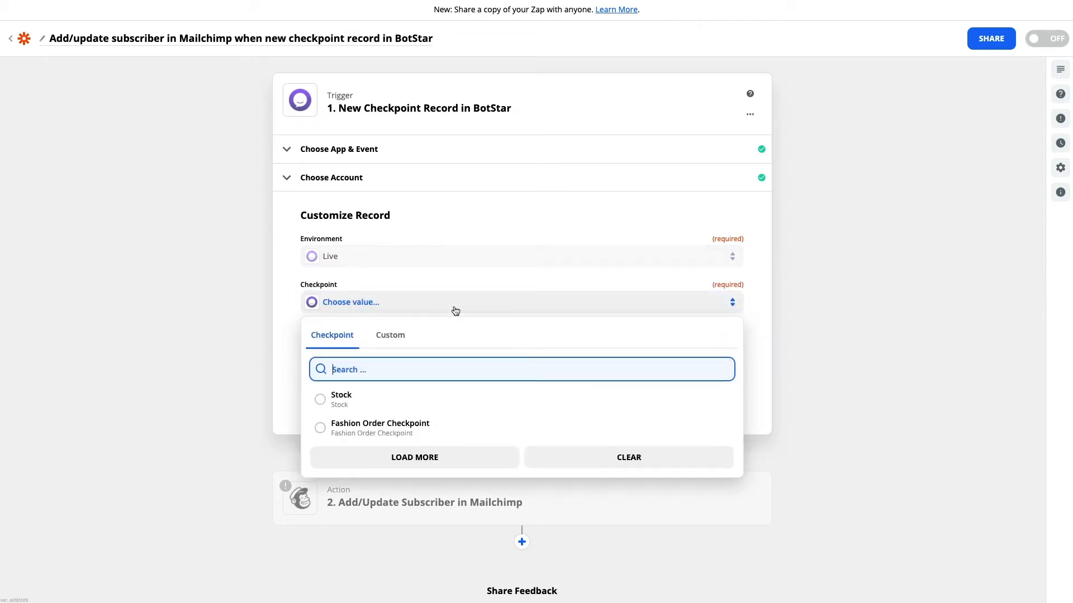
left_click(431, 426)
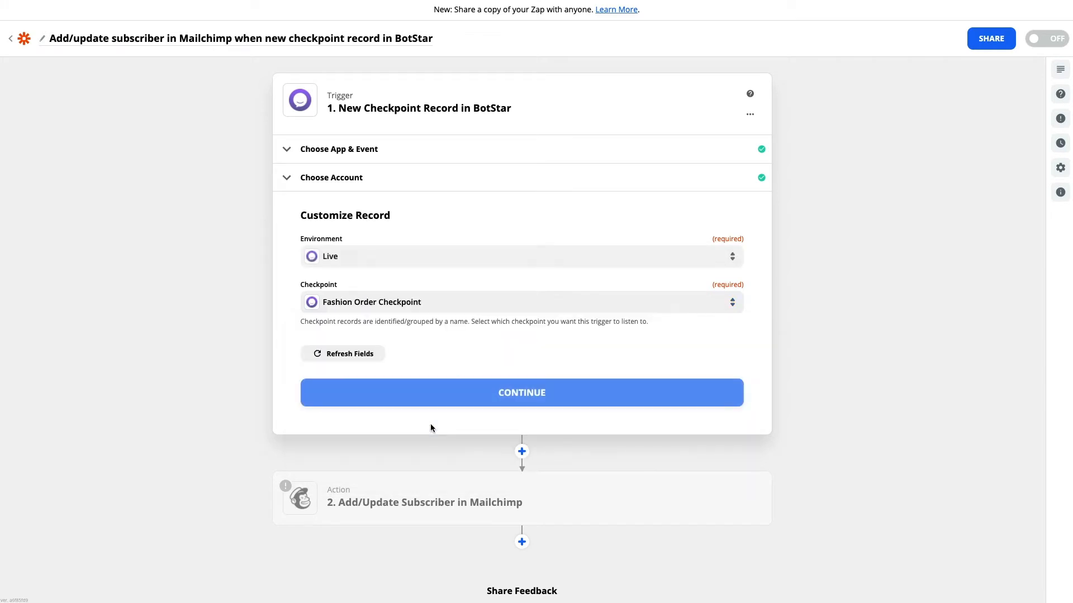
left_click(468, 403)
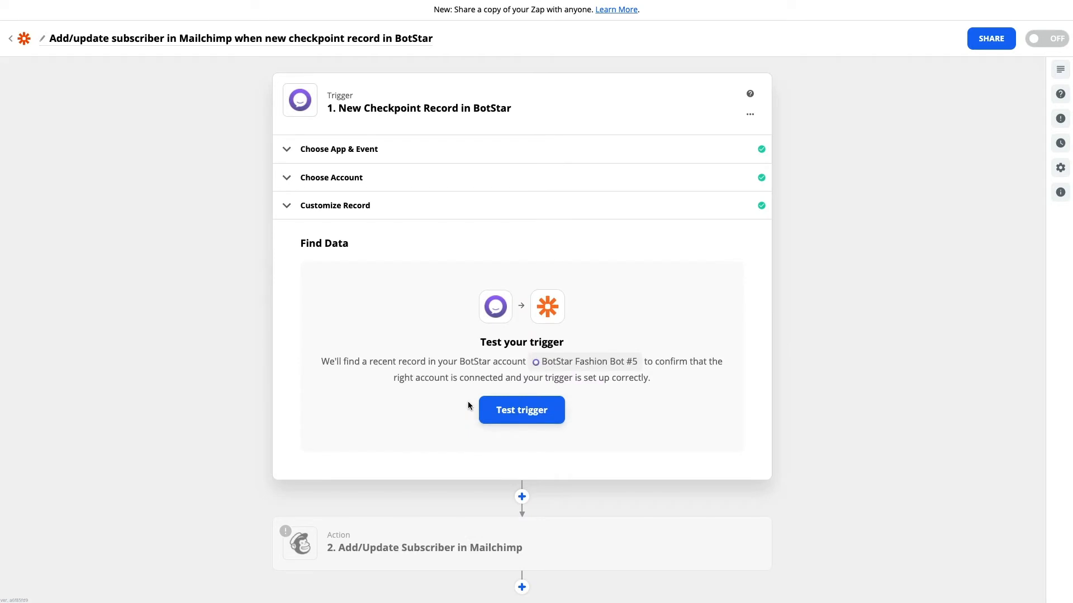
Test the BotStar trigger, review the fields of the sample record, and continue to the Mailchimp action
left_click(499, 411)
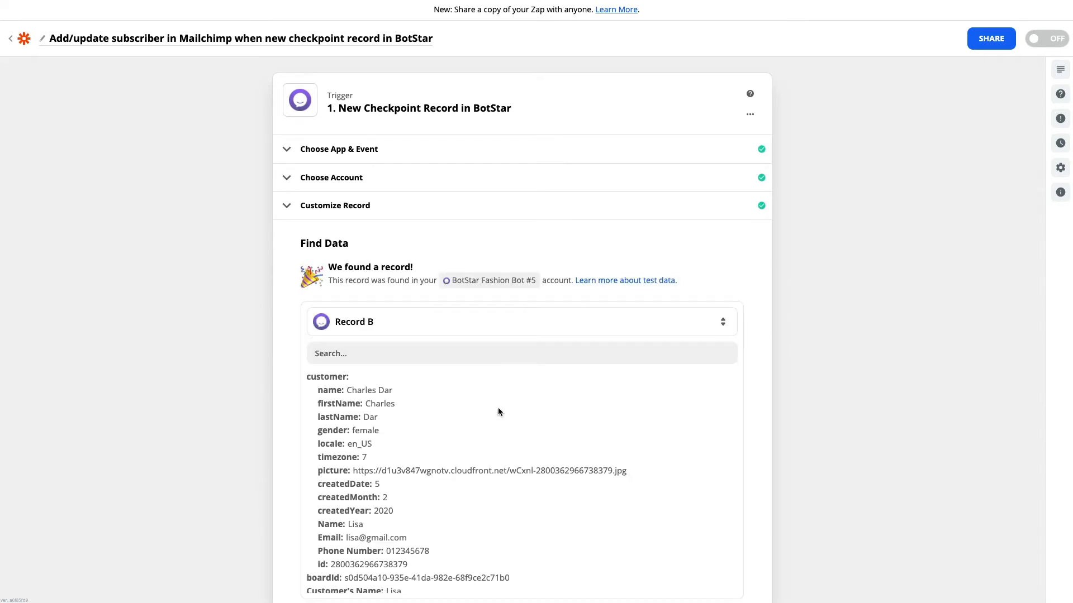
scroll(497, 410, "down", 3)
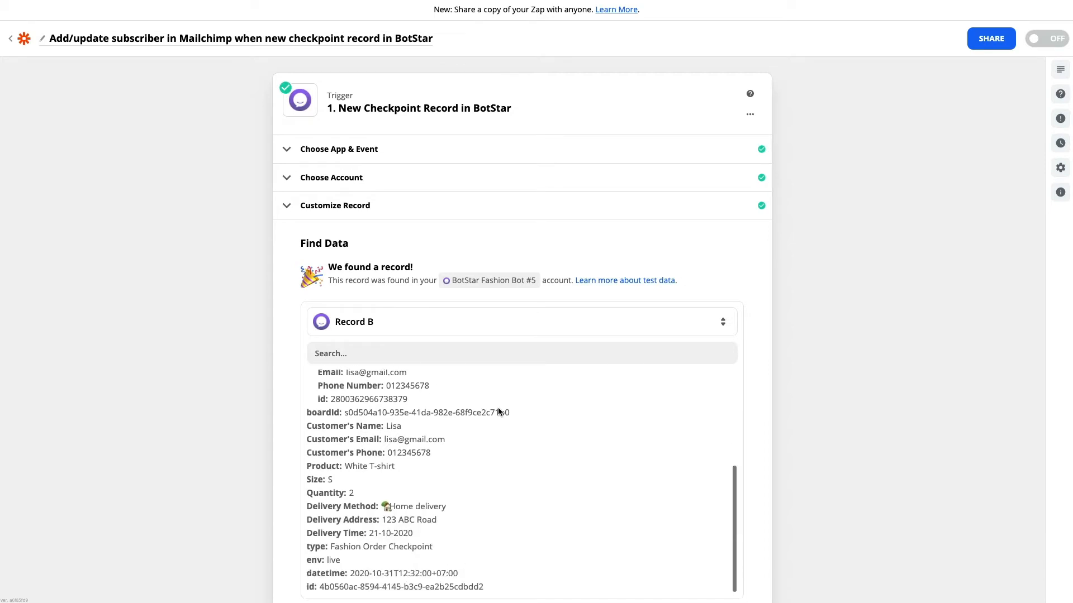
scroll(751, 420, "up", 1)
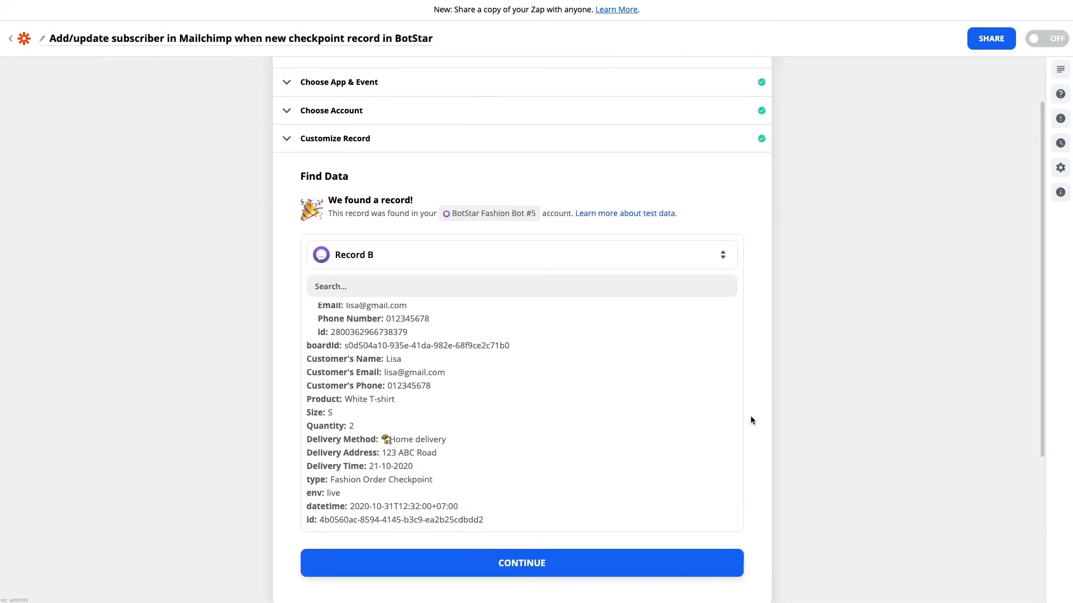
left_click(619, 569)
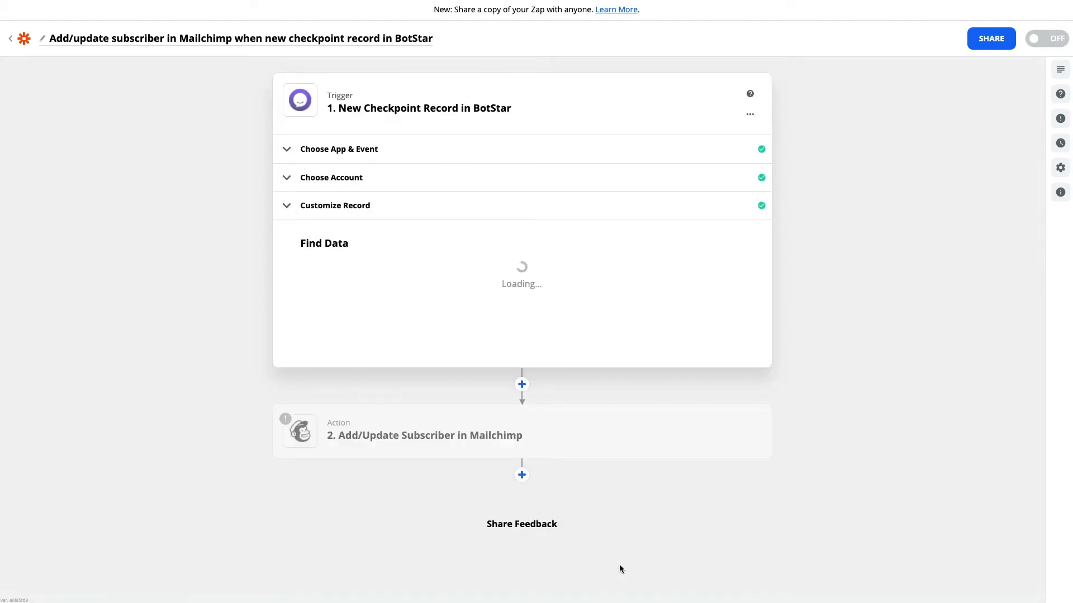
left_click(556, 408)
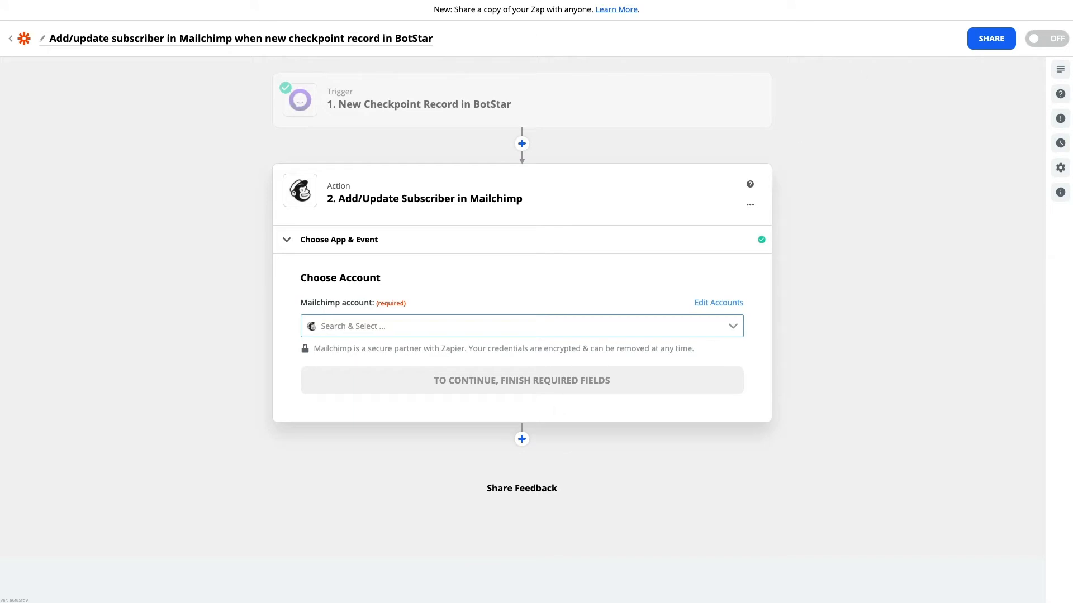
Add a new Mailchimp account for the action and log in to Mailchimp with the prefilled username and password
left_click(499, 324)
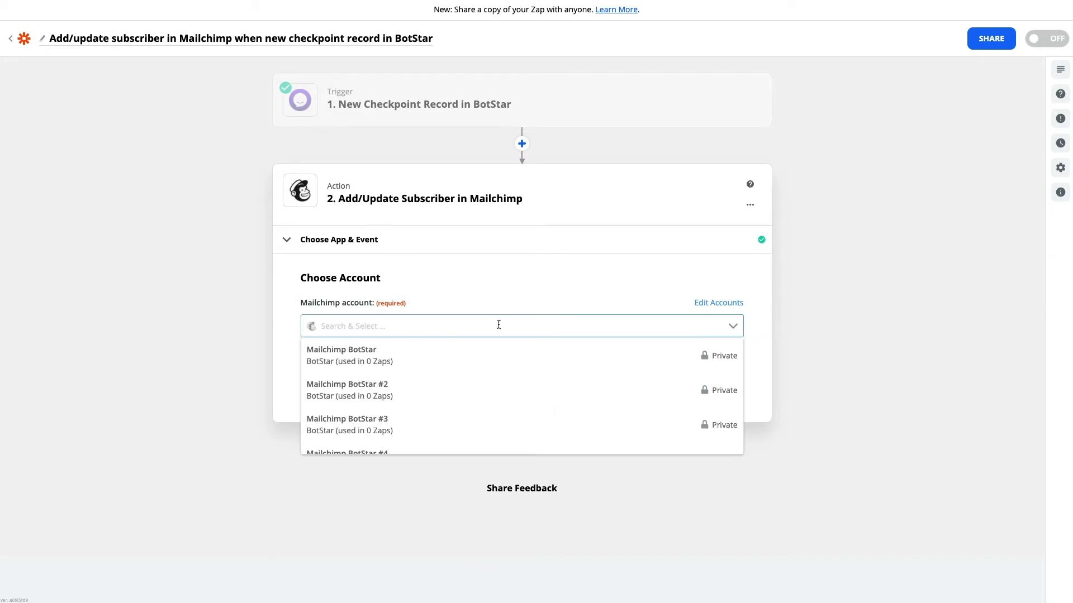
scroll(510, 378, "down", 2)
left_click(522, 441)
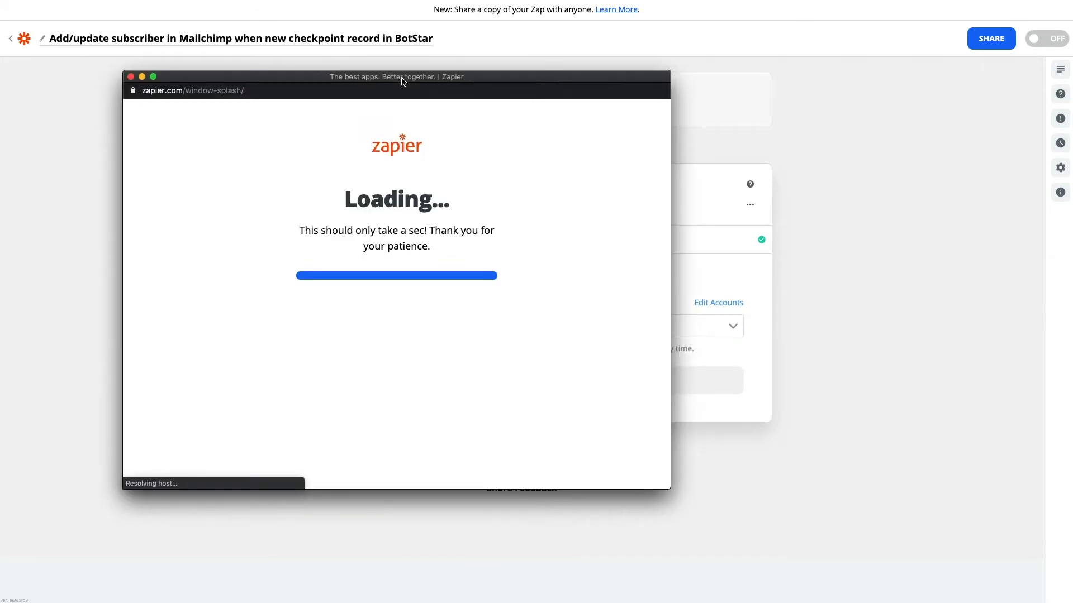
left_click(300, 315)
left_click(314, 358)
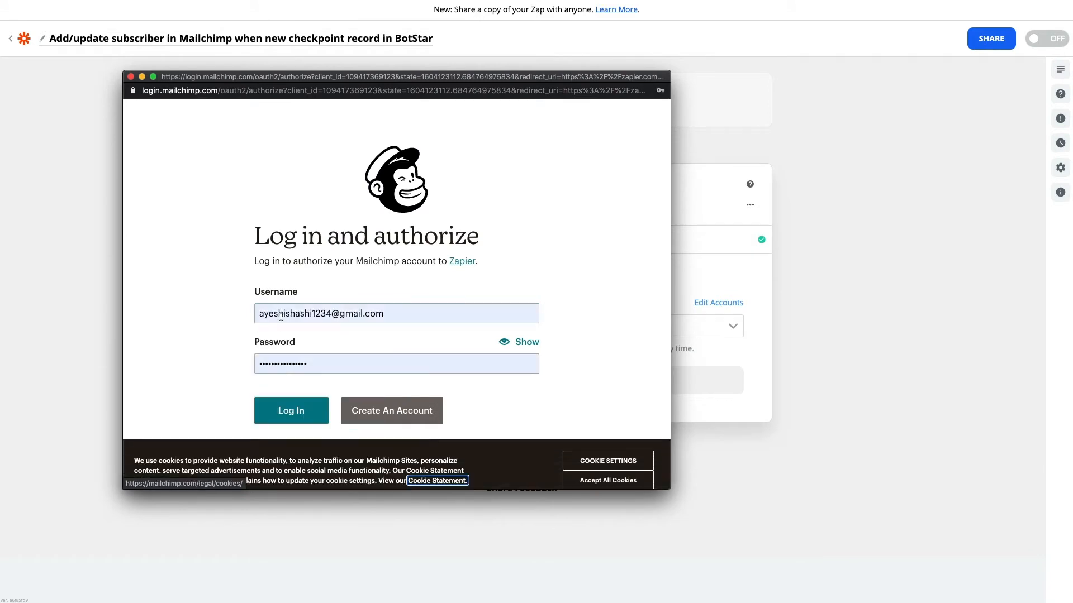
left_click(290, 411)
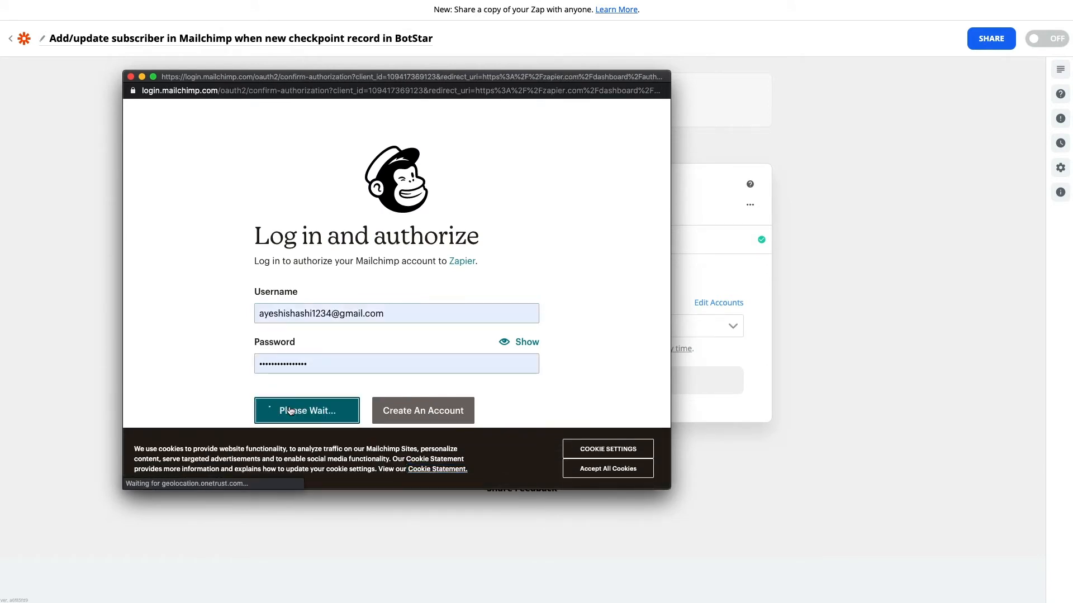
Authorize Zapier to access the Mailchimp account and continue to the subscriber settings
scroll(291, 411, "down", 3)
left_click(212, 453)
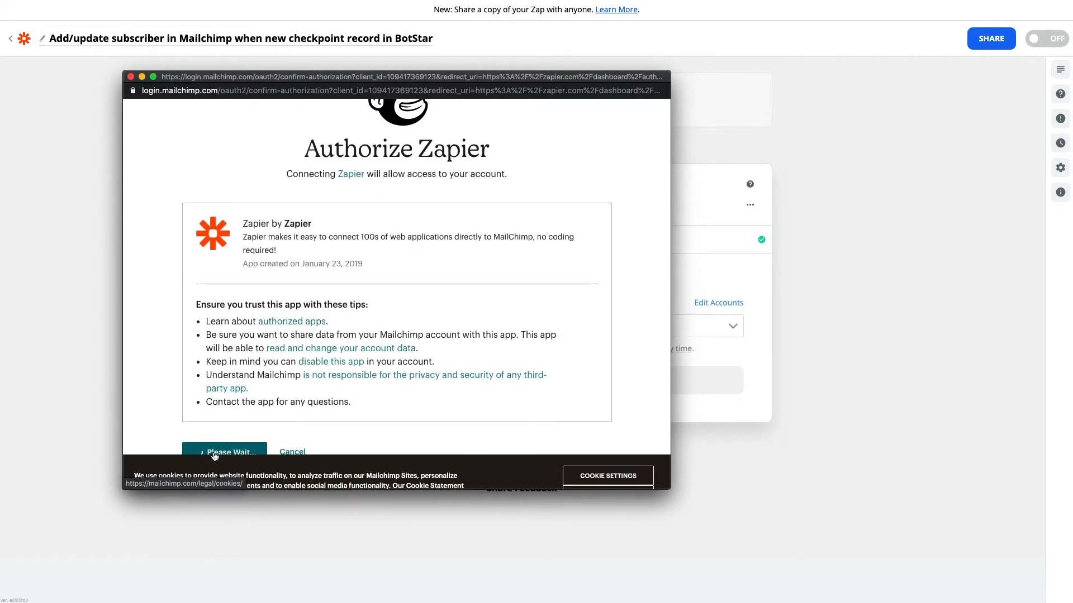
left_click(414, 386)
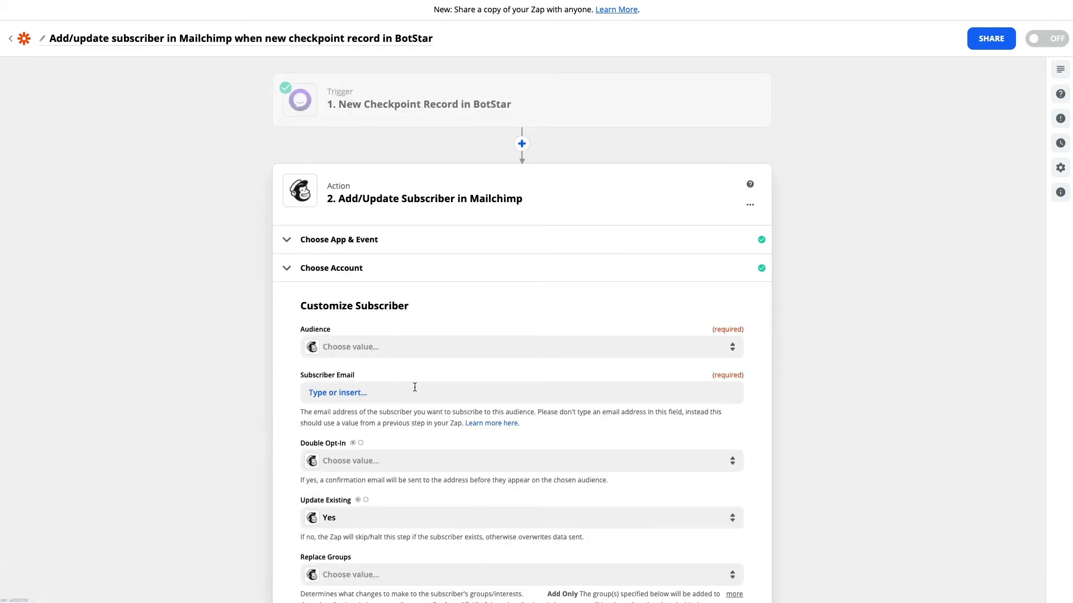
Set the audience to Monoco Shop Customer's List and map Subscriber Email to the checkpoint record's Customer Email
left_click(408, 346)
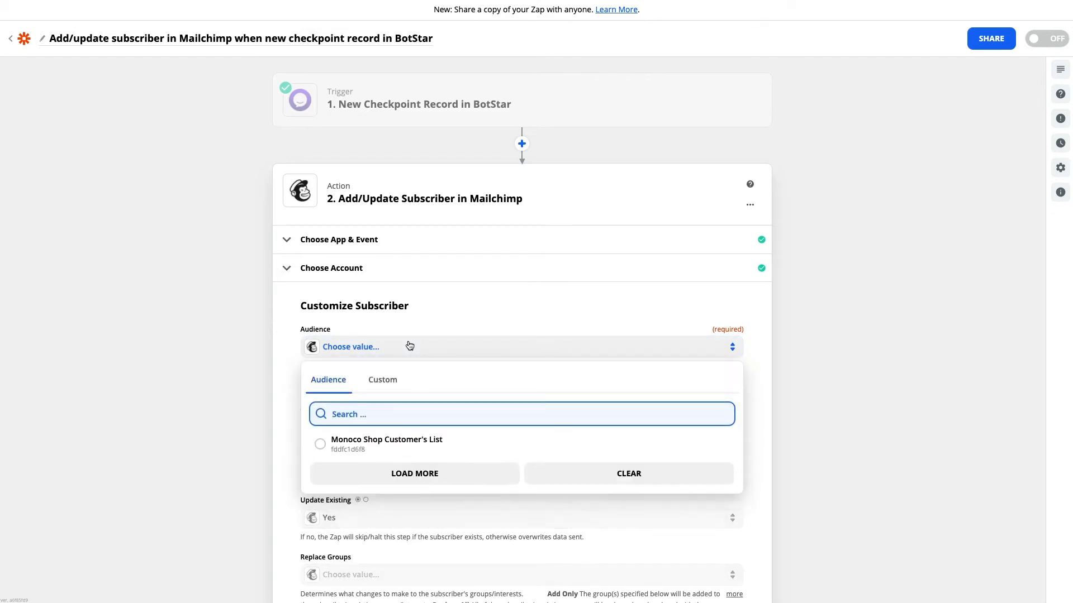
left_click(409, 454)
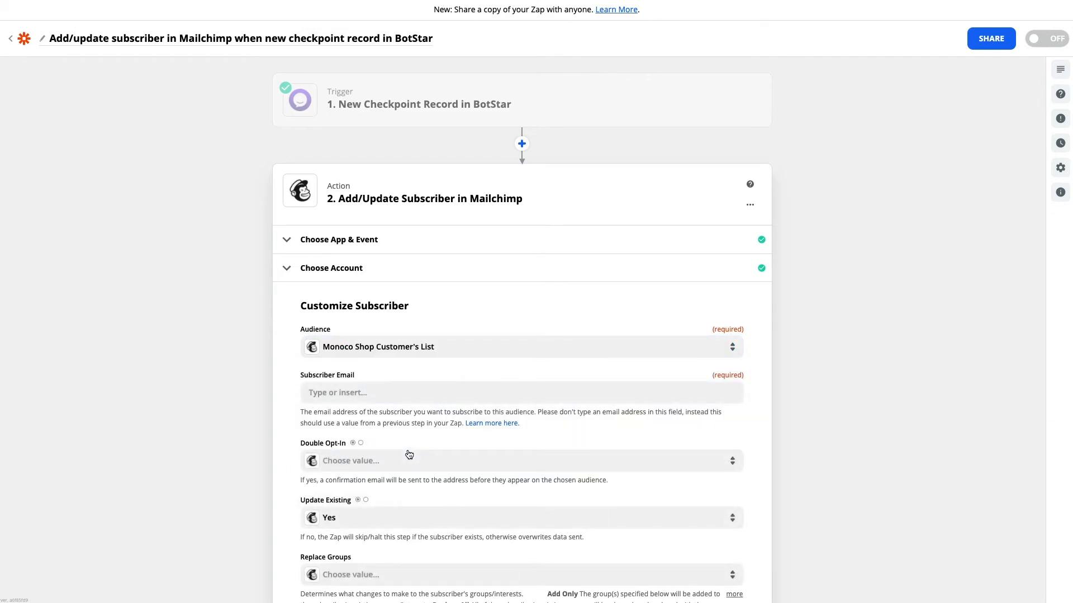
scroll(409, 454, "down", 2)
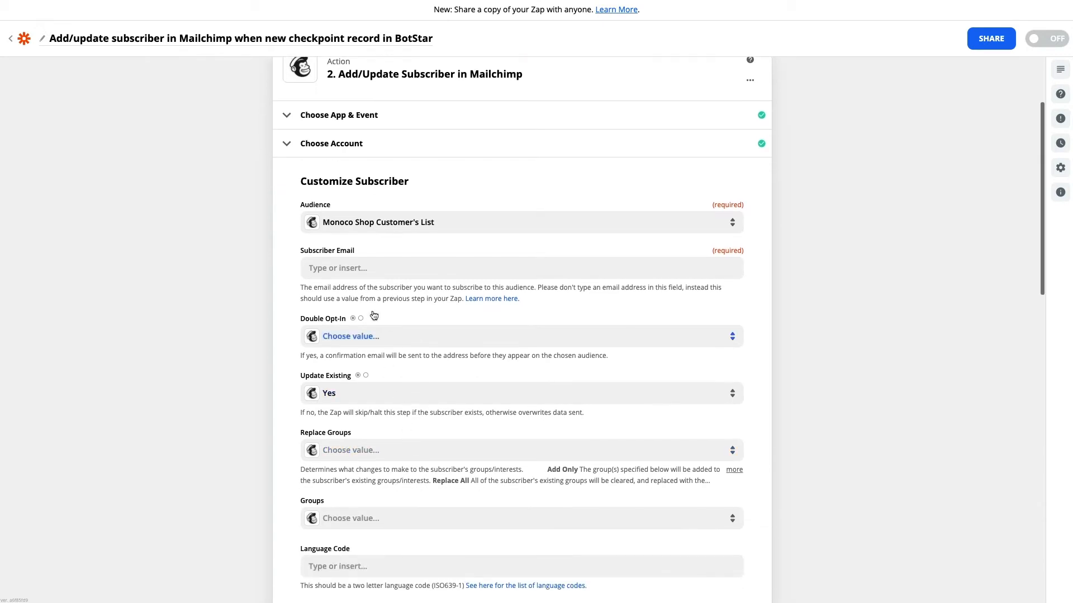
left_click(367, 269)
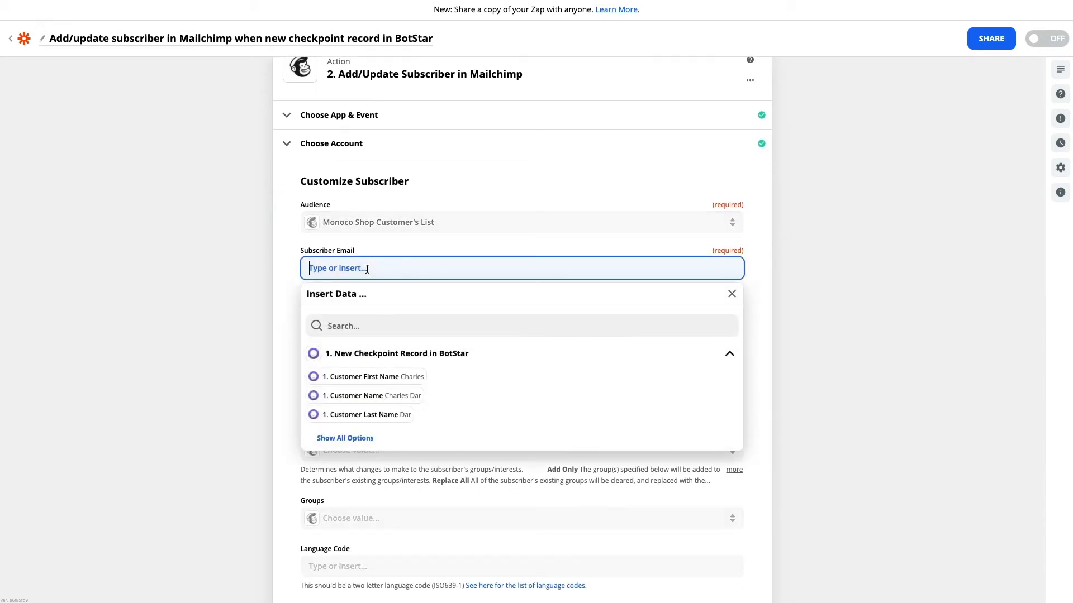
left_click(345, 438)
left_click(366, 428)
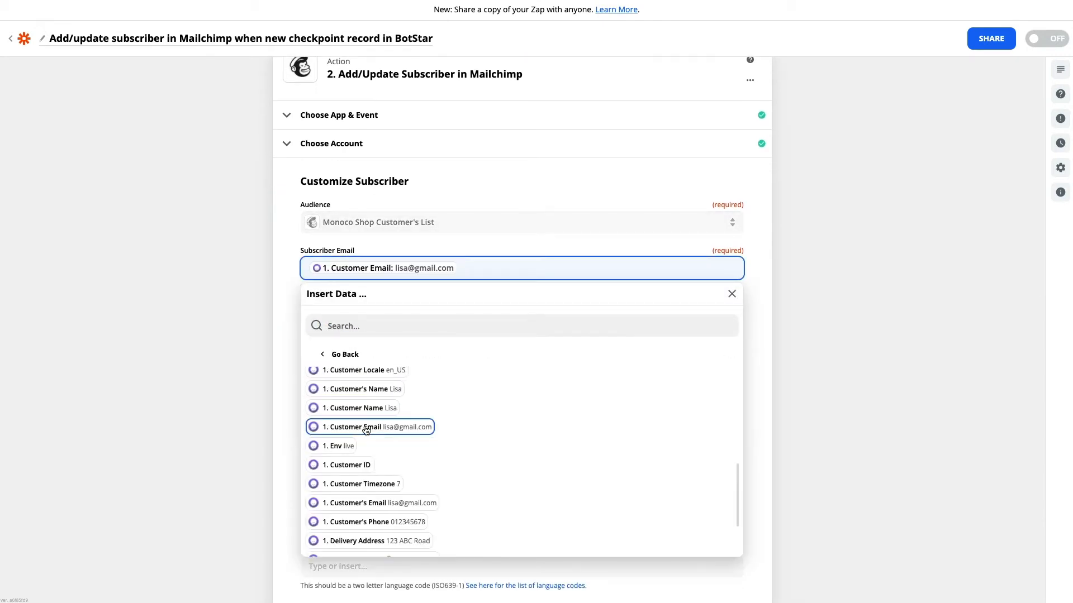
left_click(287, 317)
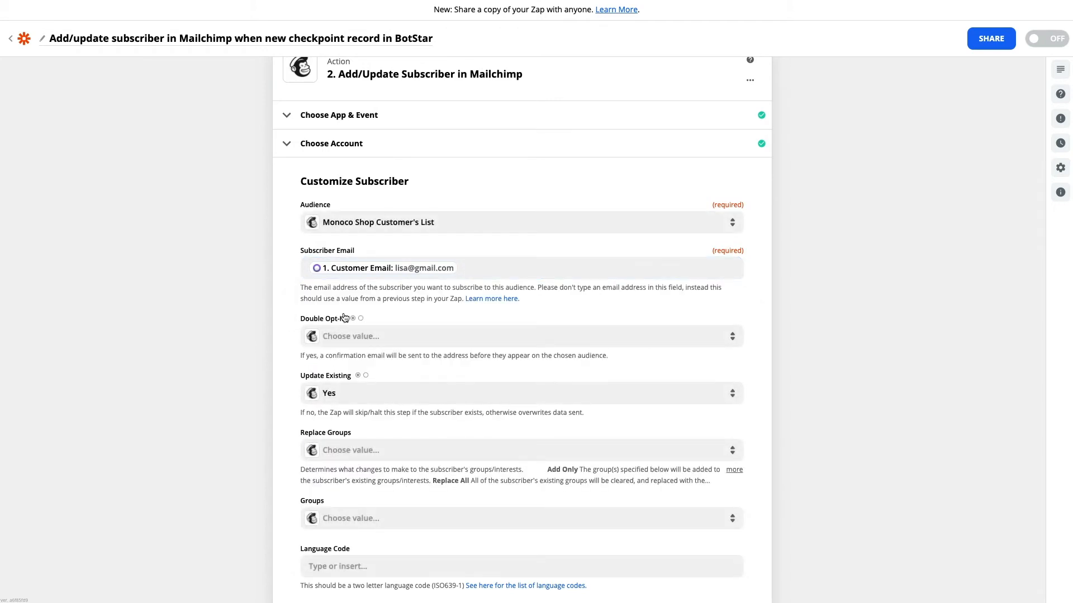
Map the subscriber's First Name to the Customer's Name value from the checkpoint record
scroll(378, 331, "down", 7)
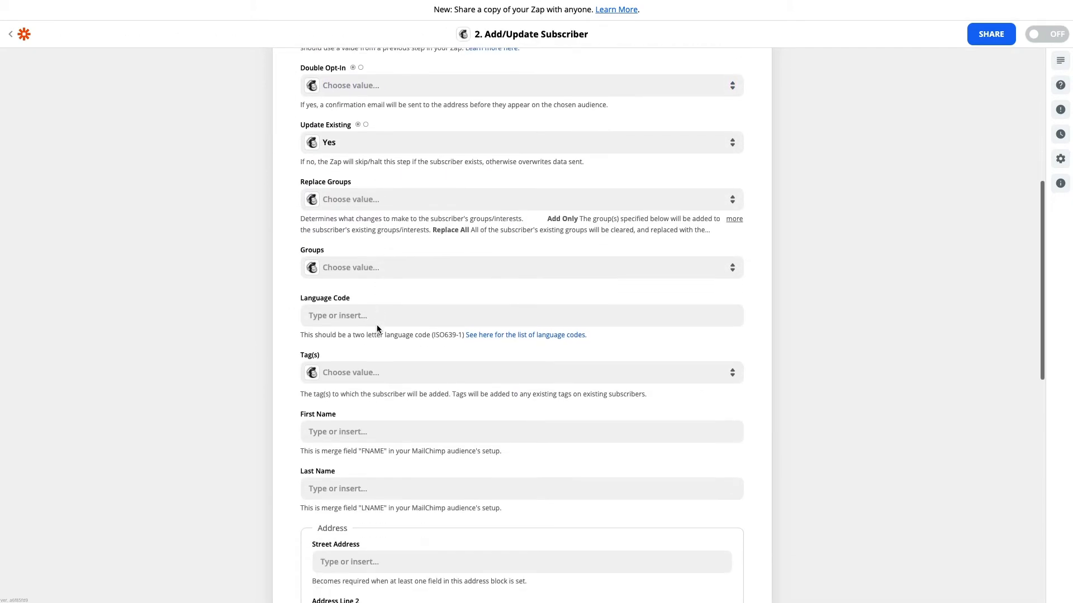
scroll(376, 329, "down", 2)
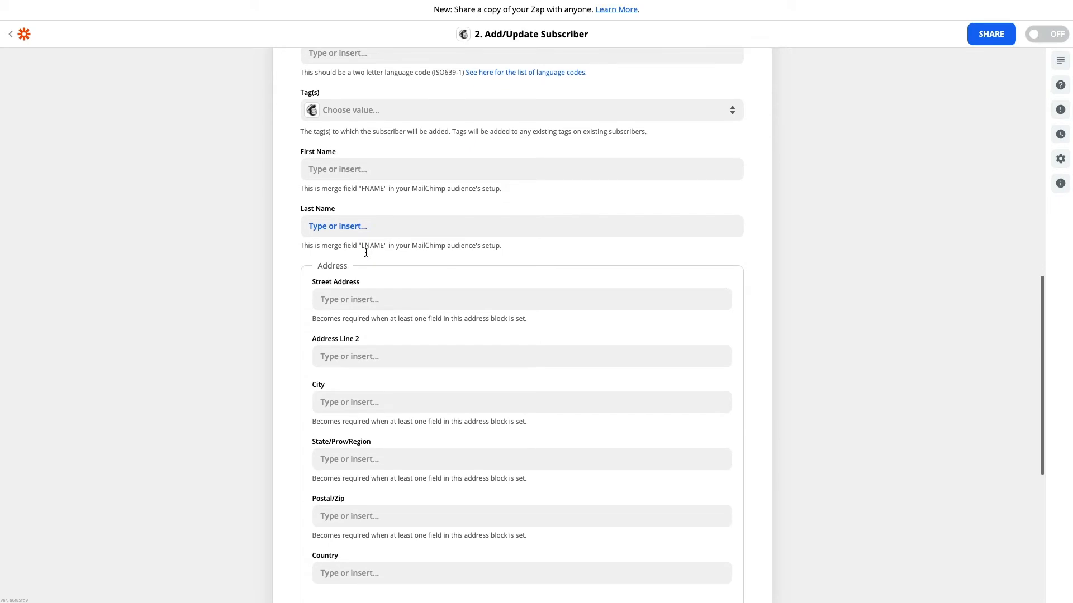
left_click(352, 169)
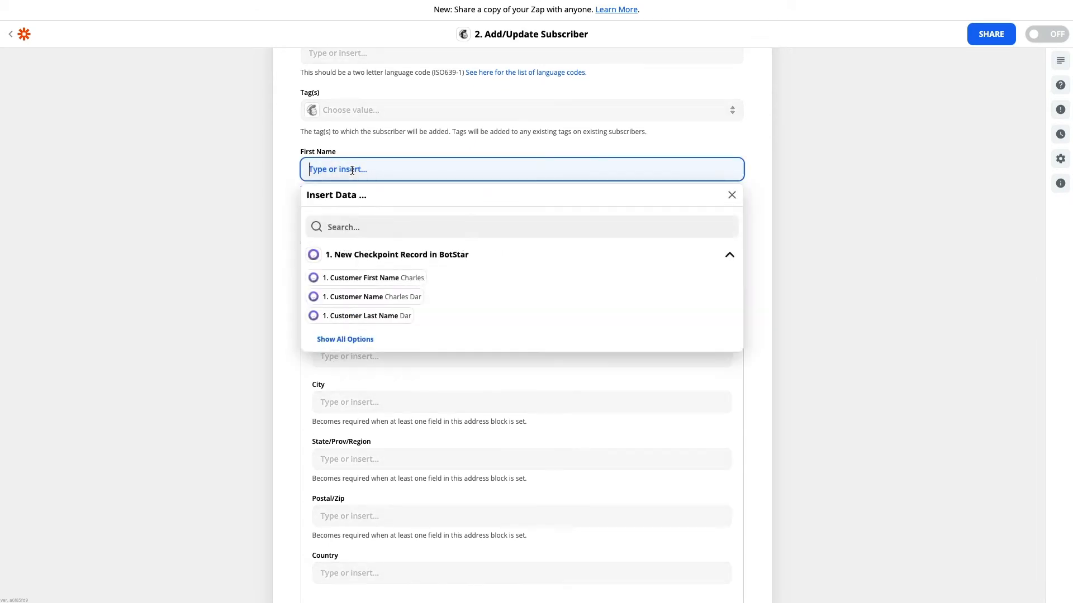
left_click(352, 339)
scroll(343, 405, "down", 5)
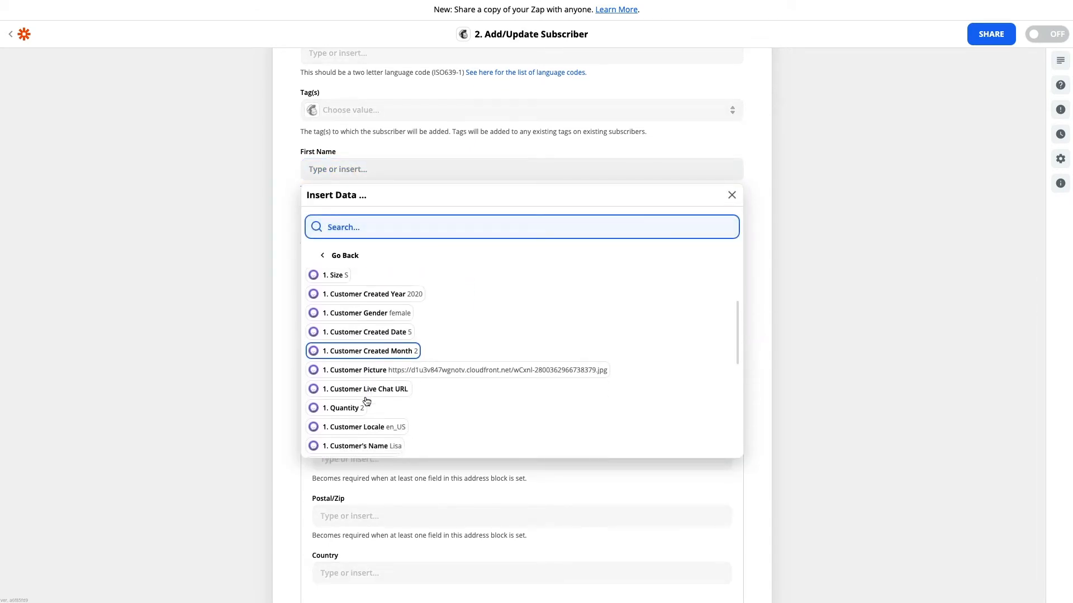
scroll(366, 401, "down", 1)
left_click(361, 352)
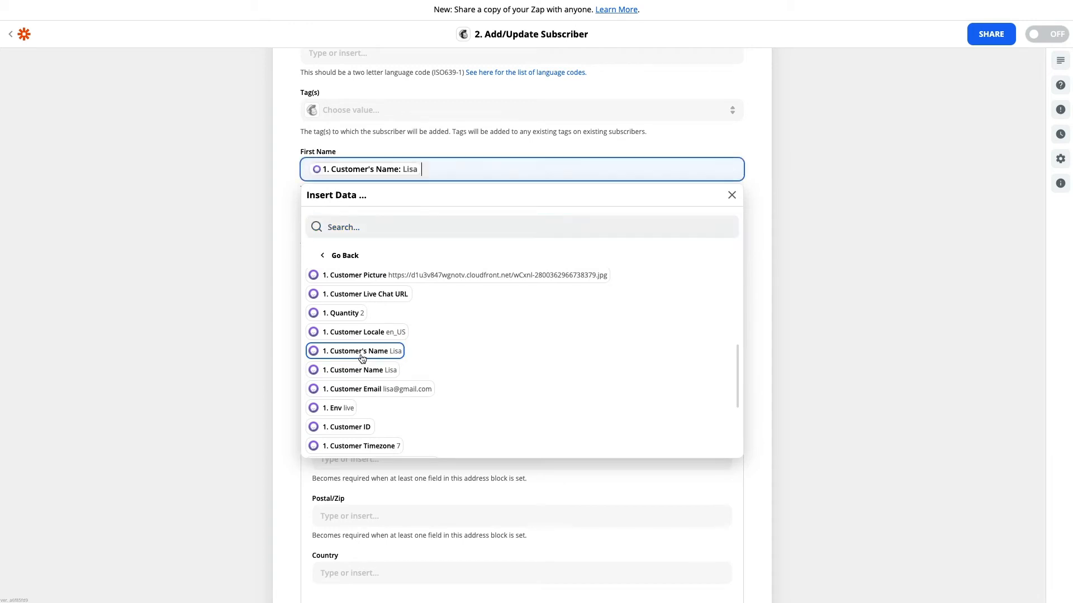
left_click(280, 330)
Map the subscriber's Phone Number to the Customer's Phone value from the BotStar checkpoint record
scroll(313, 386, "down", 4)
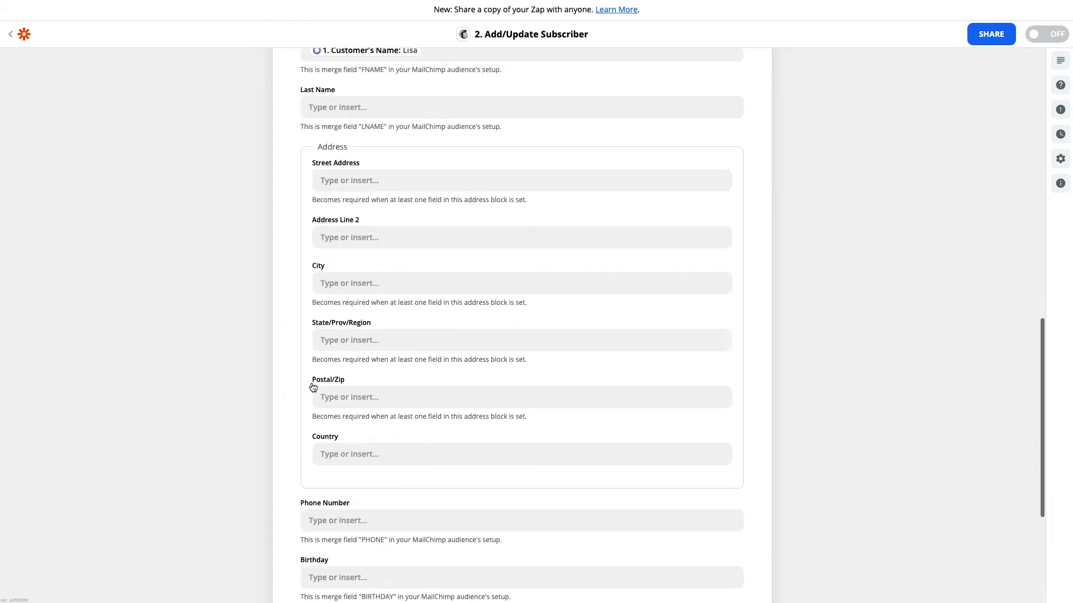
scroll(313, 387, "down", 1)
left_click(324, 395)
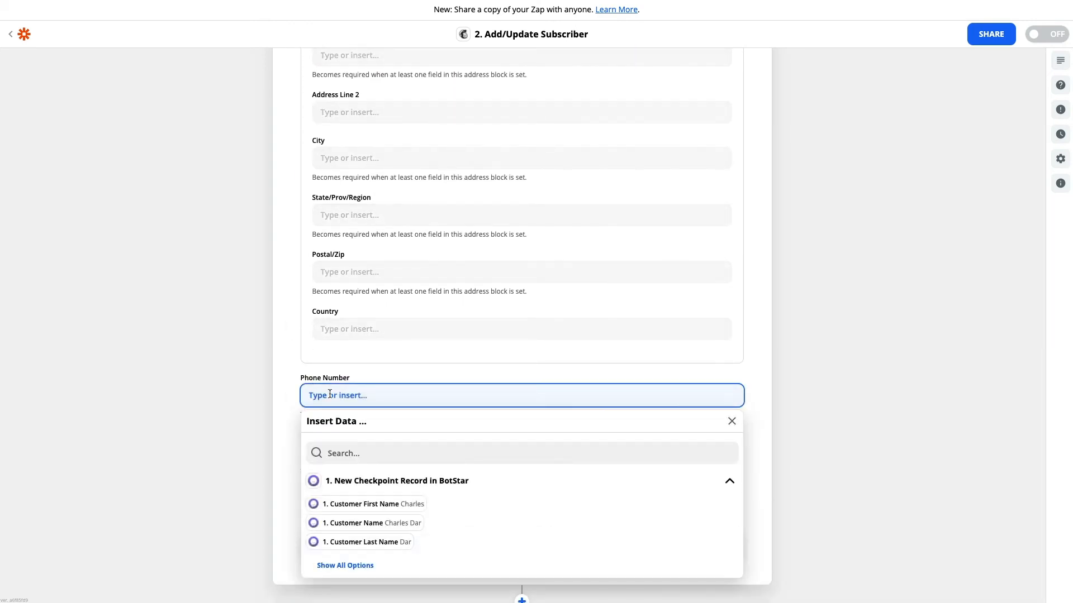
left_click(345, 565)
scroll(422, 539, "down", 2)
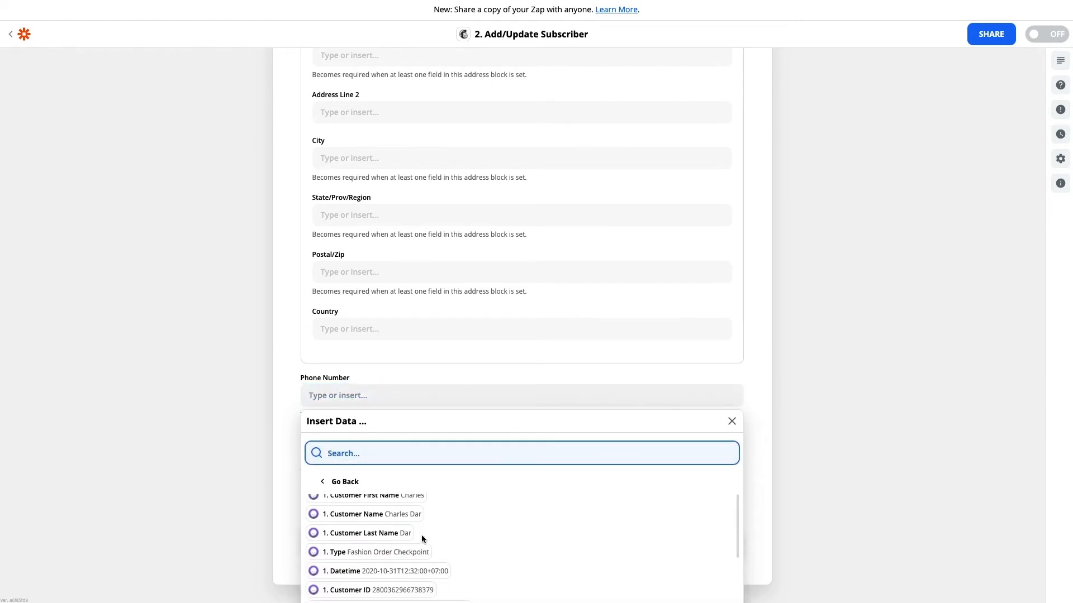
scroll(422, 539, "down", 5)
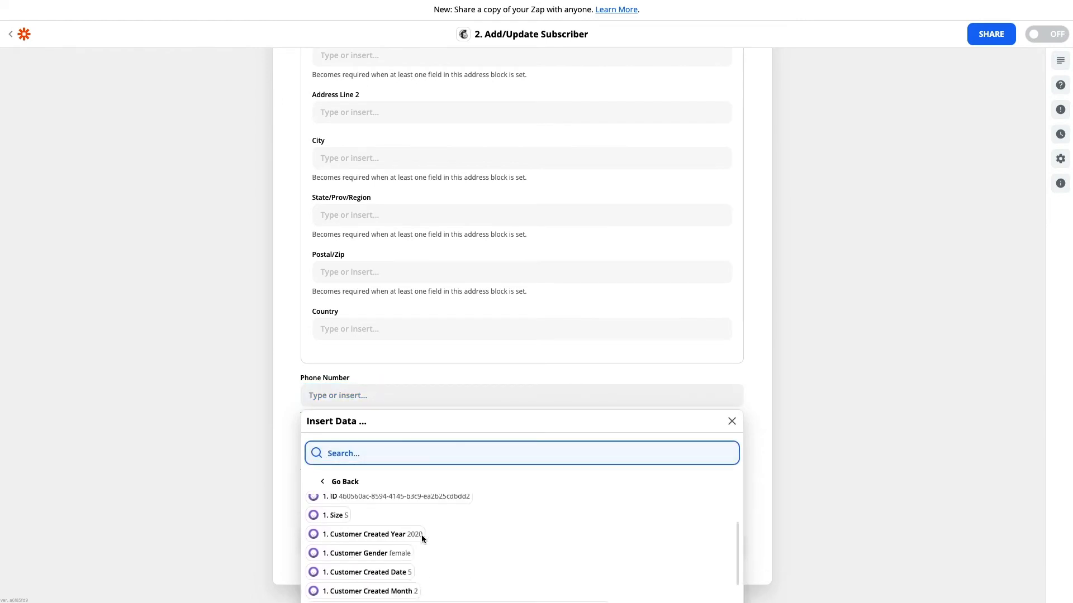
scroll(421, 539, "up", 4)
scroll(421, 539, "down", 1)
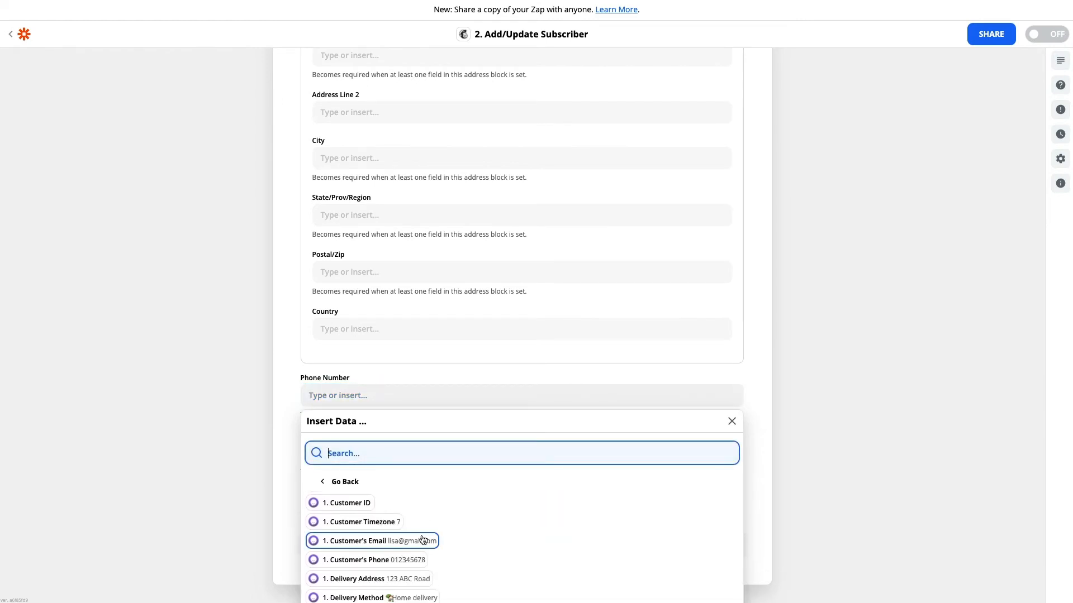
left_click(390, 562)
left_click(286, 447)
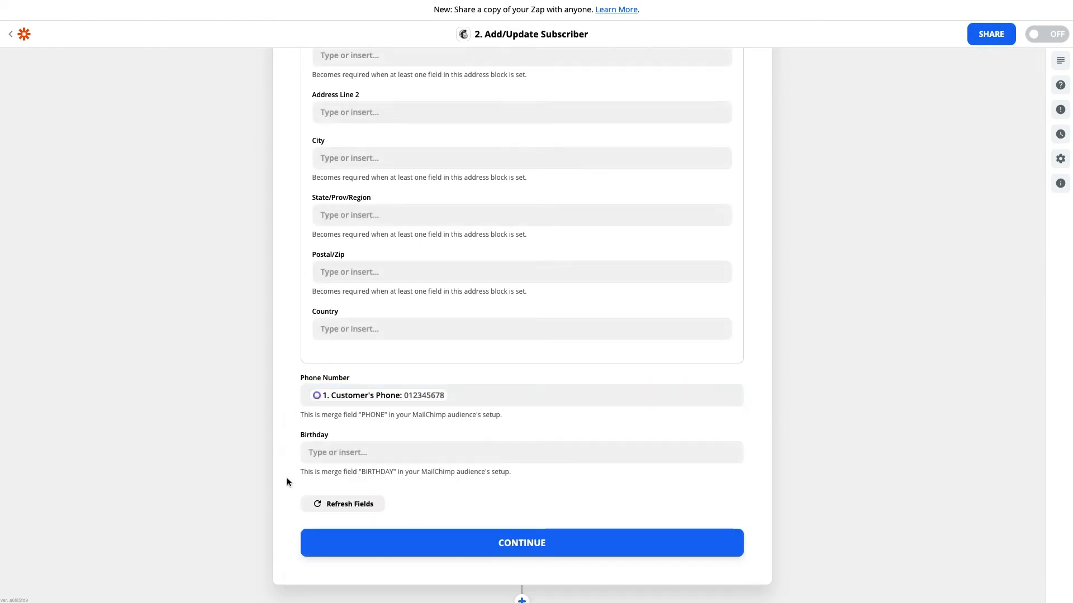
Finish the subscriber setup, send a test subscriber to Mailchimp and check the contact in the Monoco Shop Customer's List audience
scroll(287, 478, "down", 1)
left_click(425, 499)
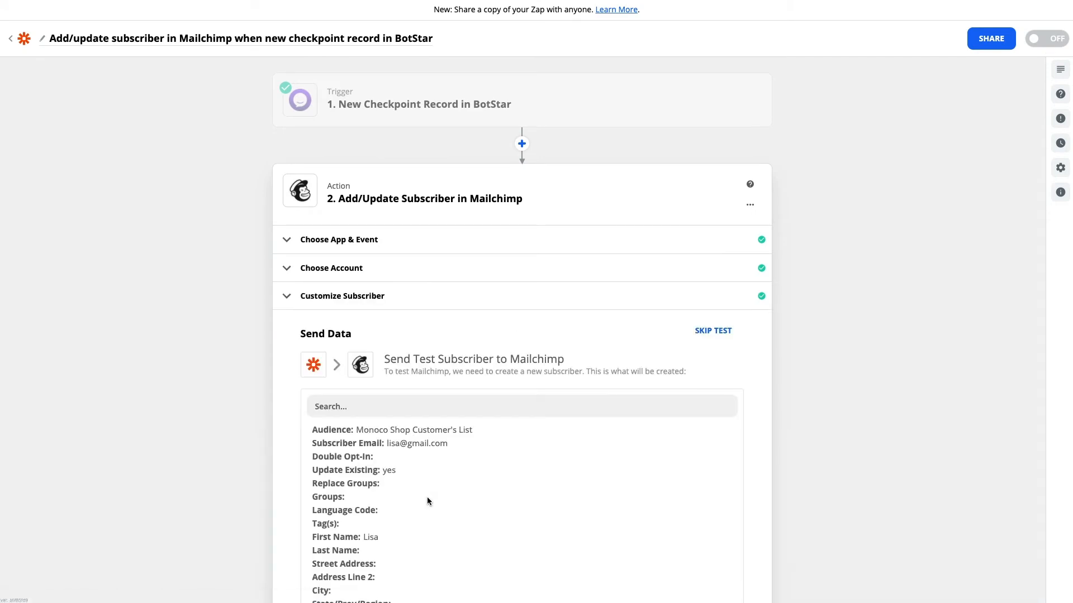
scroll(428, 501, "down", 1)
scroll(739, 372, "down", 8)
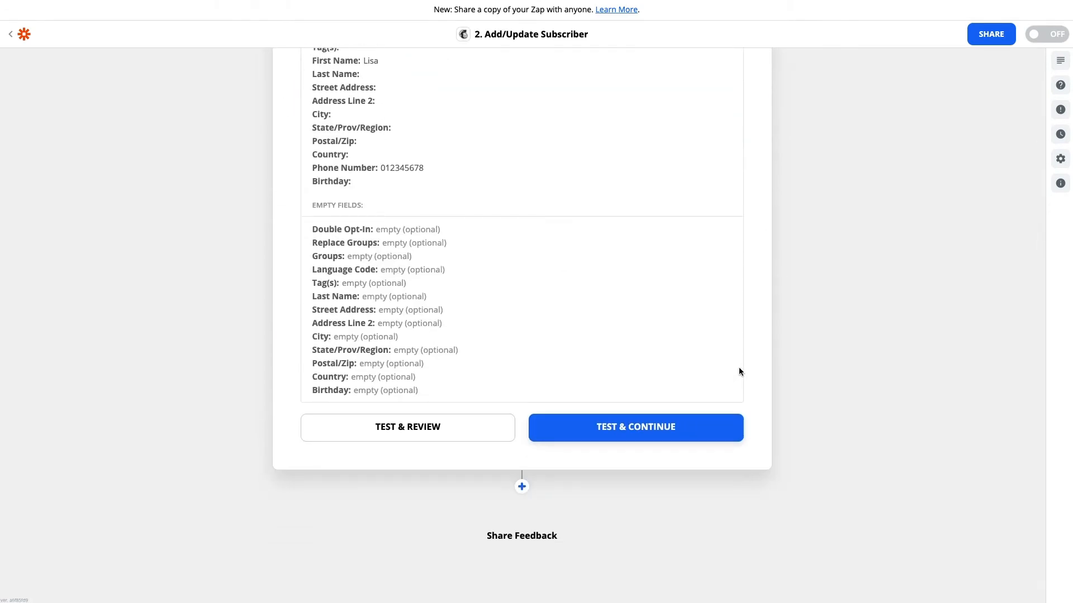
left_click(498, 429)
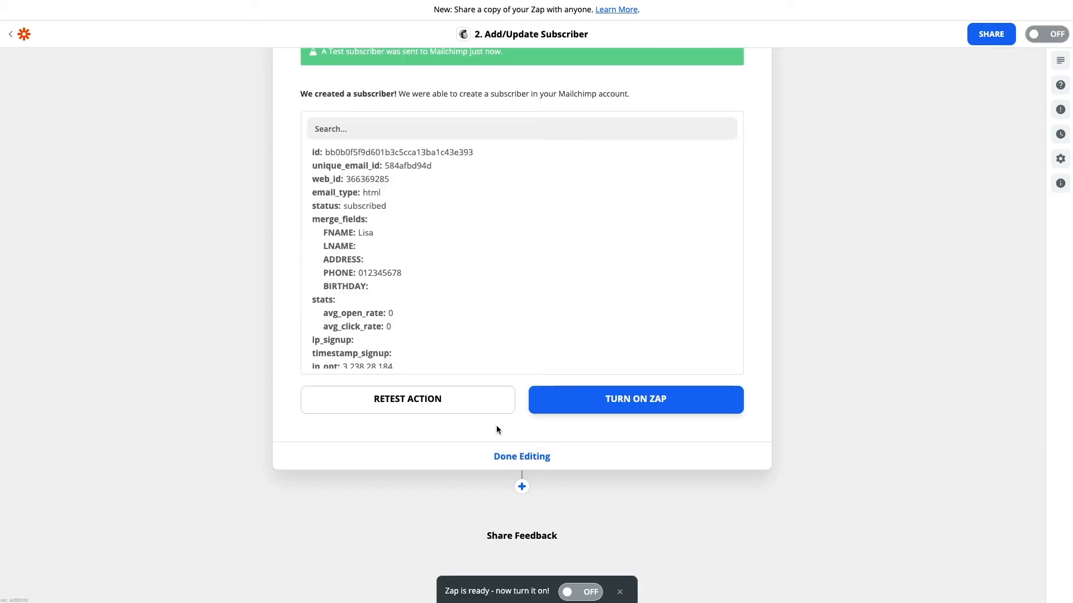
scroll(497, 429, "up", 2)
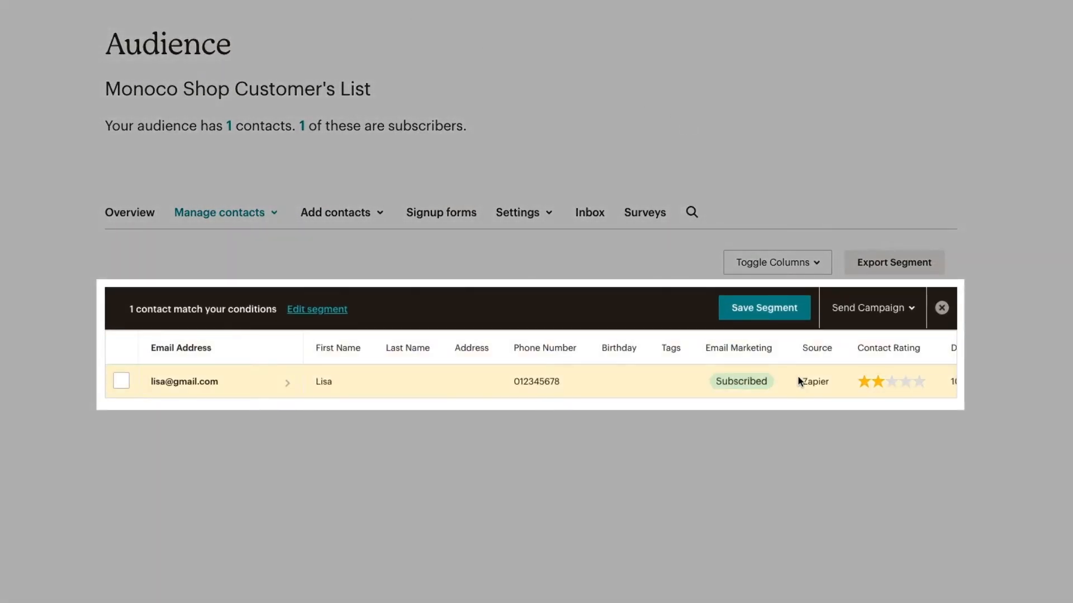
scroll(797, 376, "right", 5)
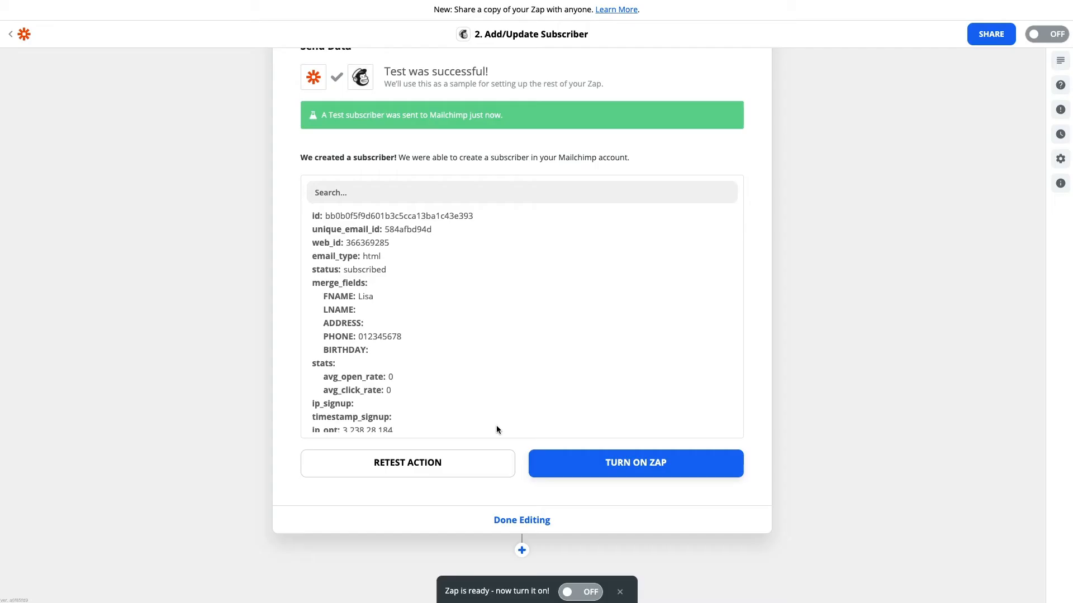
Turn on the Zap and dismiss the offer to share a copy
left_click(588, 467)
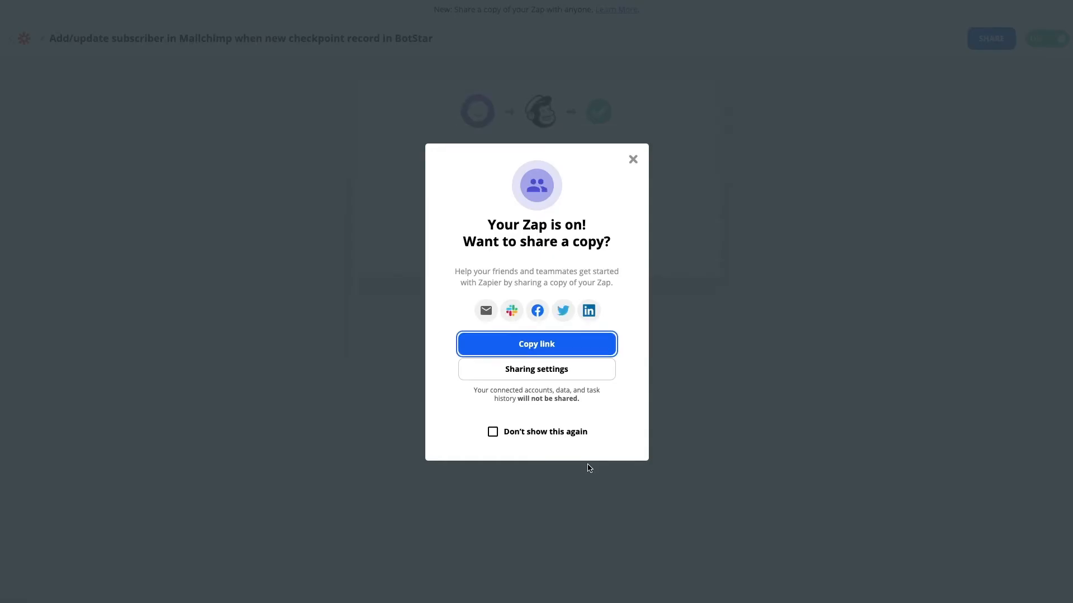
left_click(633, 160)
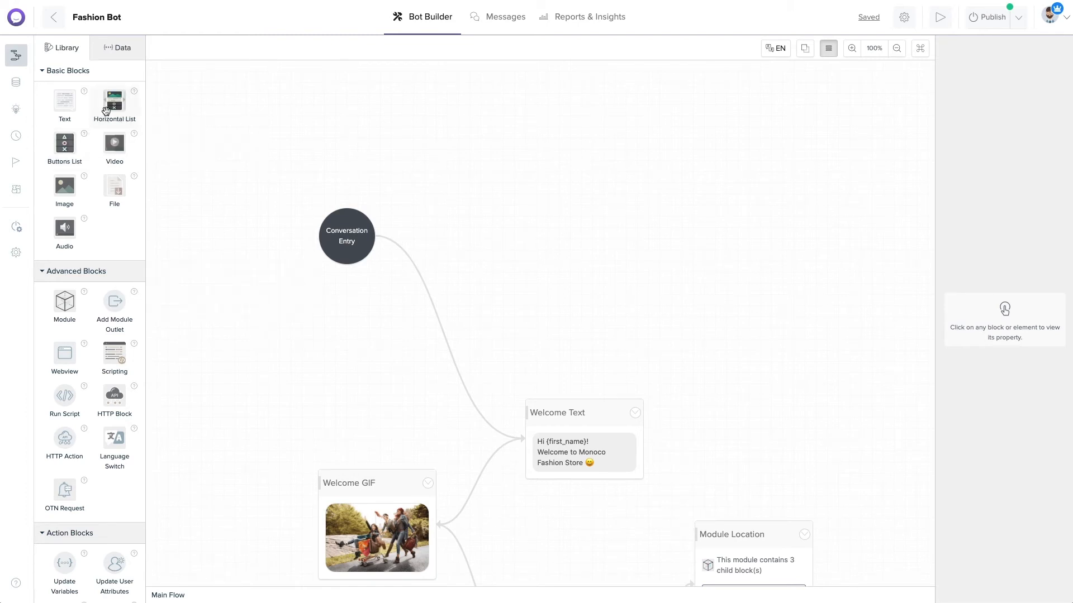
Add a Buttons List block above Welcome Text in Fashion Bot's Main Flow and name it Tutorial Intro
left_click_drag(64, 143, 575, 165)
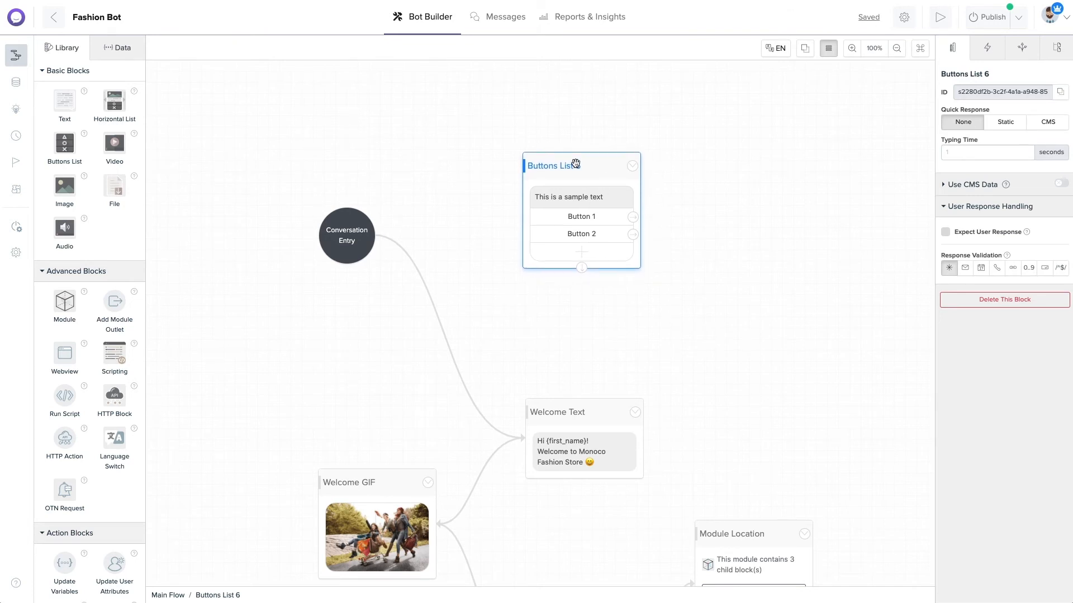
left_click(961, 75)
type("Tutorial Int")
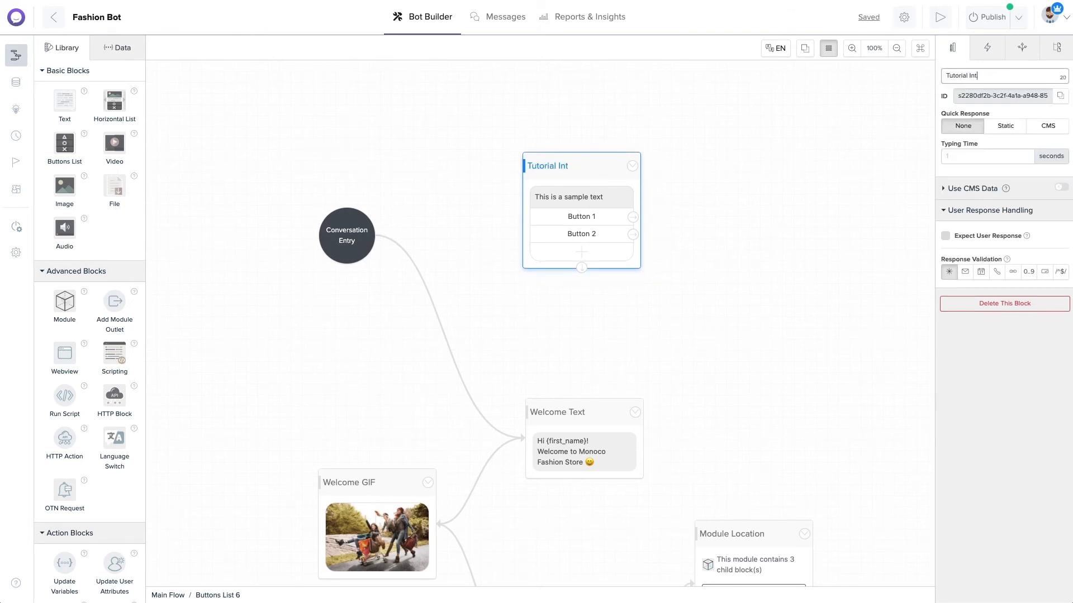
type("ro")
Replace Tutorial Intro's sample text with the {first_name} mini-course welcome and the tutorial options message, and move the block clear of Welcome Text
left_click(601, 196)
triple_click(993, 132)
type("Hi {first_name}, welcome to our mini-course tutorial. In this course, you will learn how to build a chatbot from basic to advance with BotStar features 😊.  Please choose one of the options below to start the tutorial. If you choose \"📺 Video tutorial\" or \"📄Document tutorial\", then after watching them, you can click \"🤖Start bot flow\" to view our flow.")
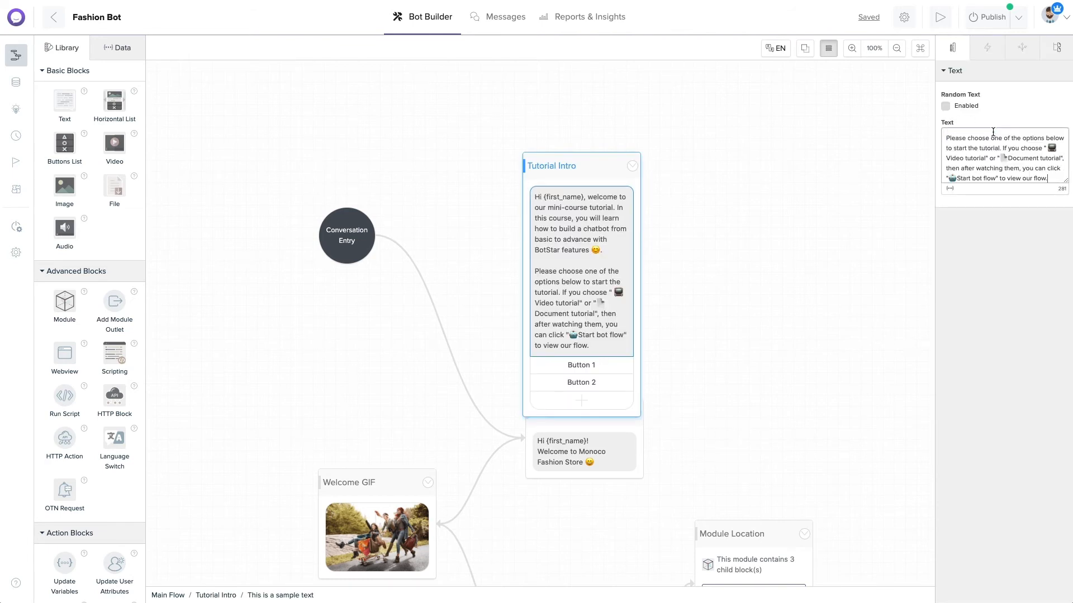
left_click_drag(561, 165, 567, 110)
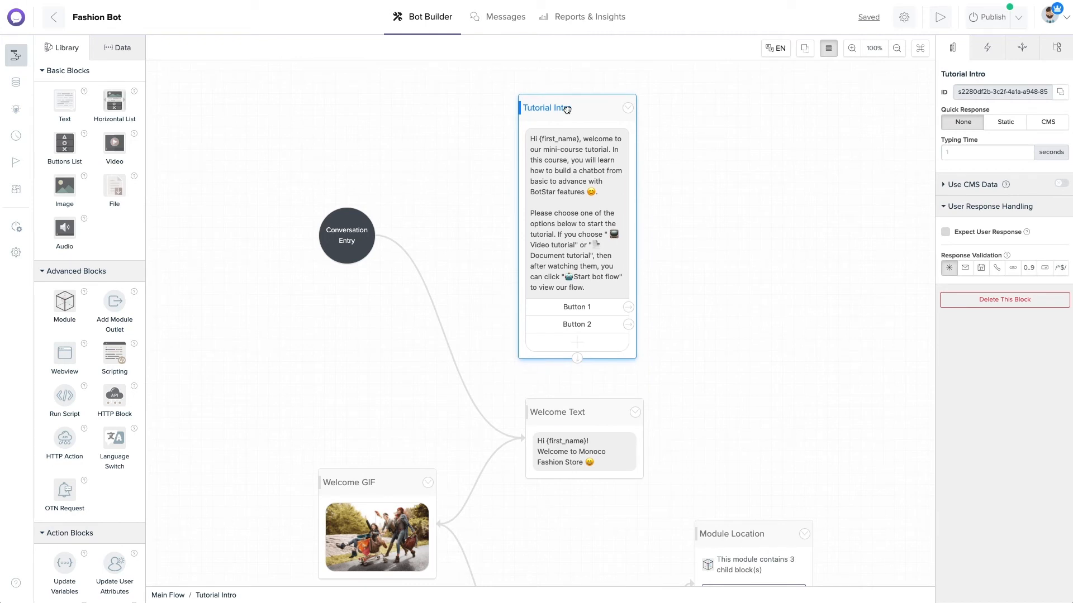
Rename Tutorial Intro's first button "🤖Start bot flow" and its second button "📄Document tutorial"
left_click(581, 308)
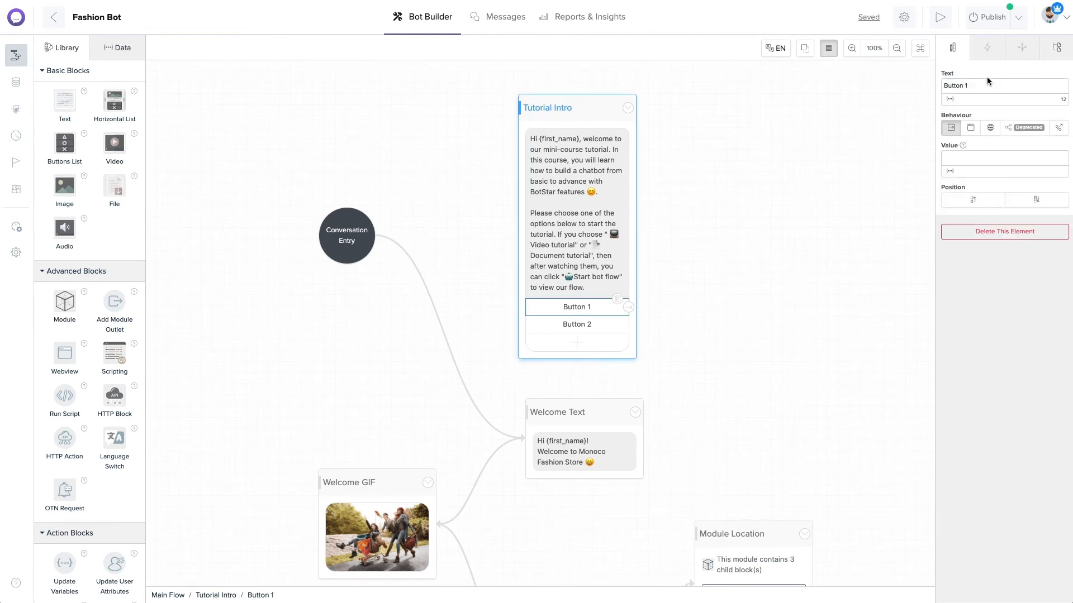
key("ctrl+a")
type("🤖Start bot flow")
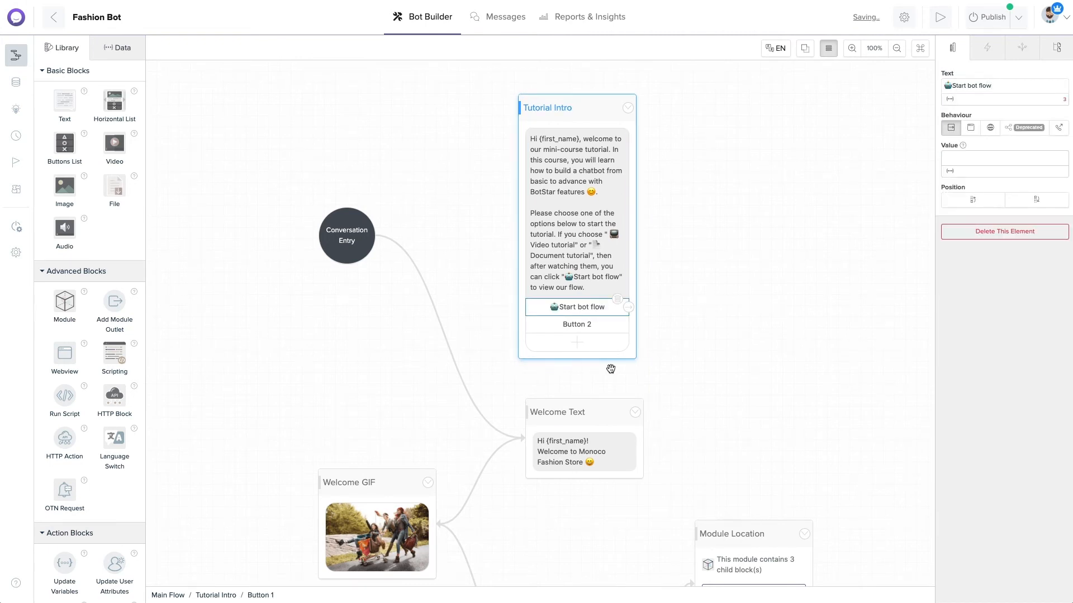
left_click(577, 324)
key("ctrl+a")
type("📄Document tutorial")
Add a third button to Tutorial Intro and label it "Video tutorial" with the matching emoji in front
left_click(577, 342)
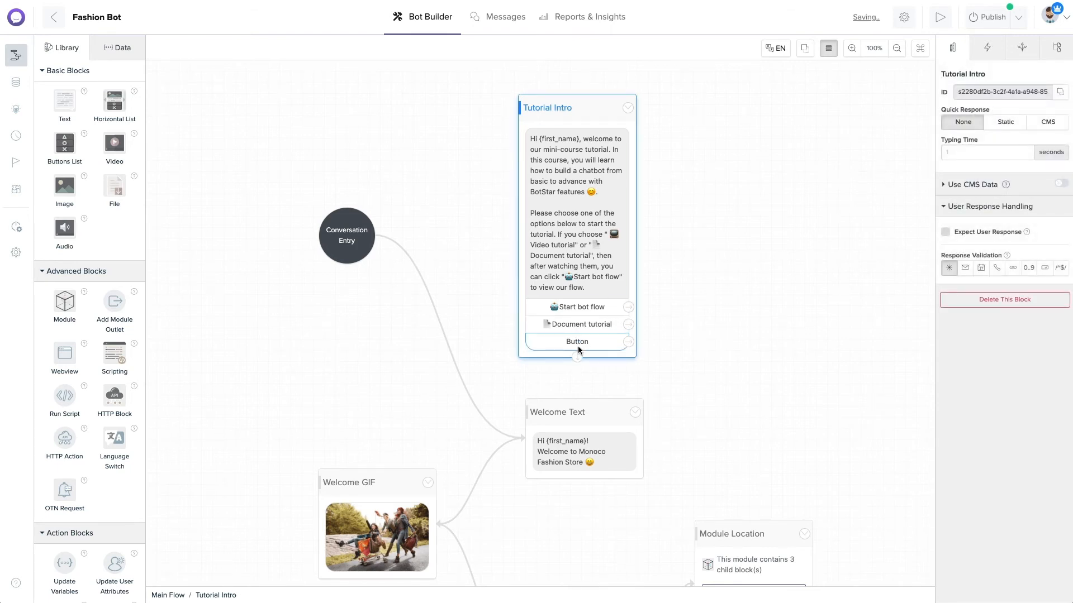
left_click(988, 86)
key("ctrl+a")
type("📼Video tutorial")
left_click(679, 355)
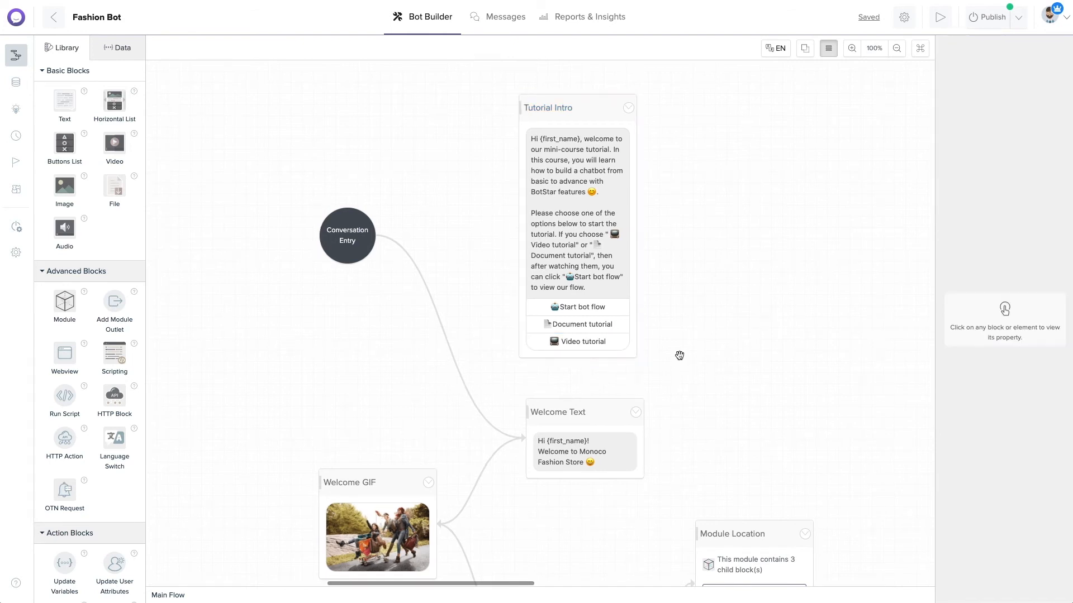
Delete the link between Conversation Entry and Welcome Text and connect Conversation Entry to Tutorial Intro instead
scroll(673, 356, "up", 1)
left_click(444, 380)
left_click(1005, 207)
left_click(338, 255)
left_click_drag(340, 281, 579, 267)
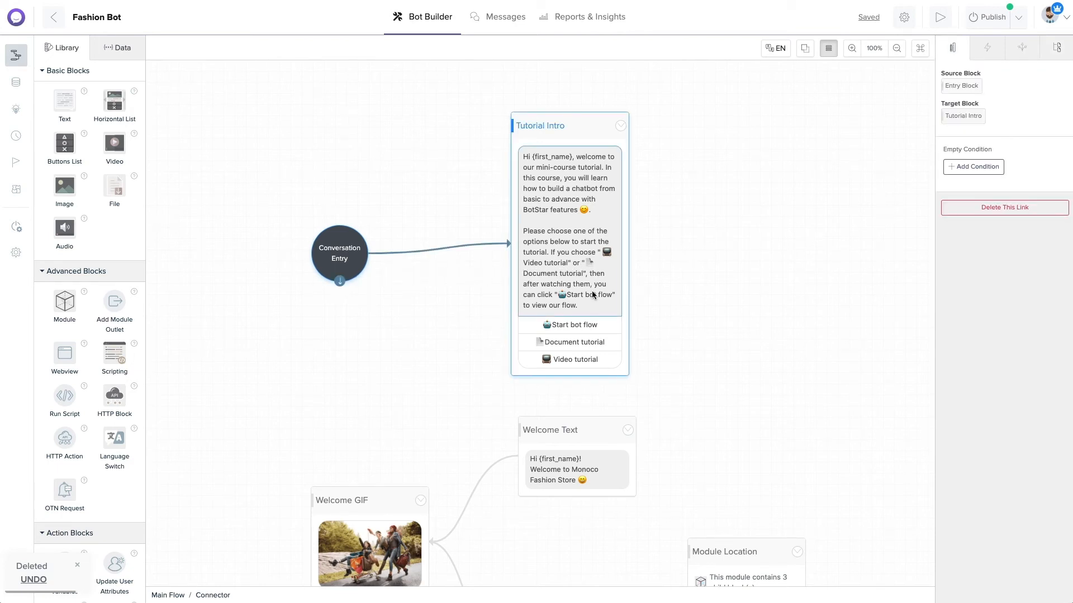
Align Tutorial Intro above Welcome Text and connect its Start bot flow button to Welcome Text
scroll(593, 295, "up", 1)
left_click_drag(559, 149, 567, 148)
left_click_drag(629, 349, 601, 450)
left_click(474, 419)
Add a Webview block beside Tutorial Intro and name it Youtube Video
scroll(66, 260, "down", 2)
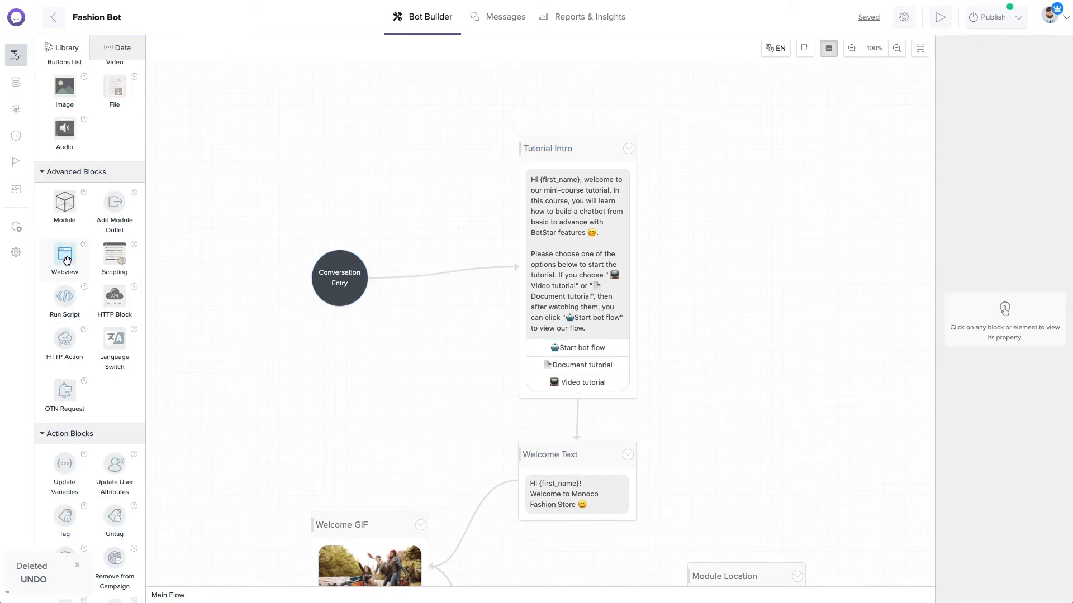
left_click_drag(66, 260, 726, 156)
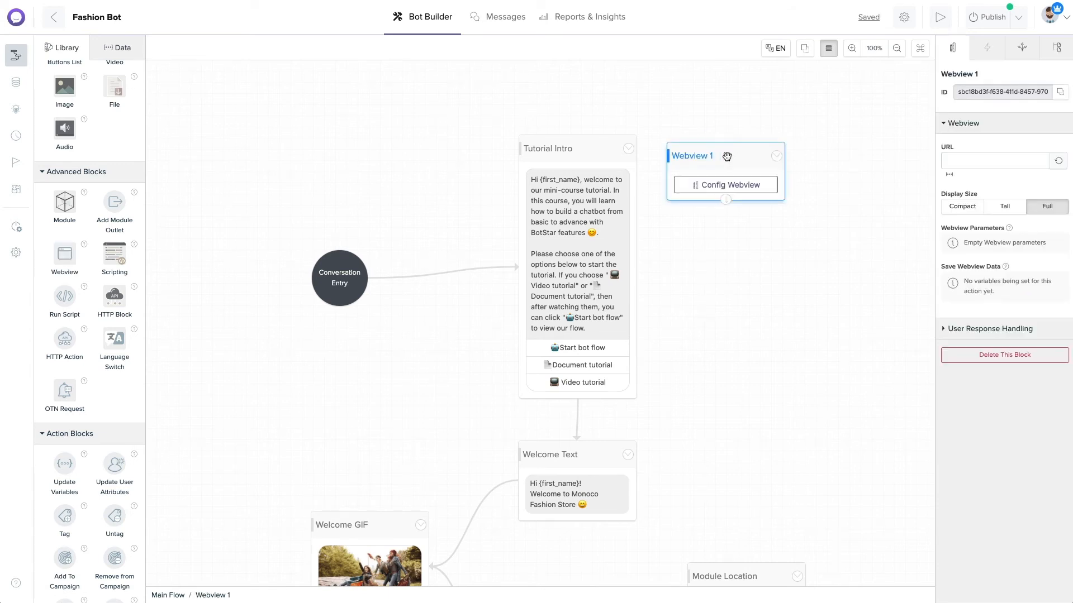
left_click(968, 73)
type("Y")
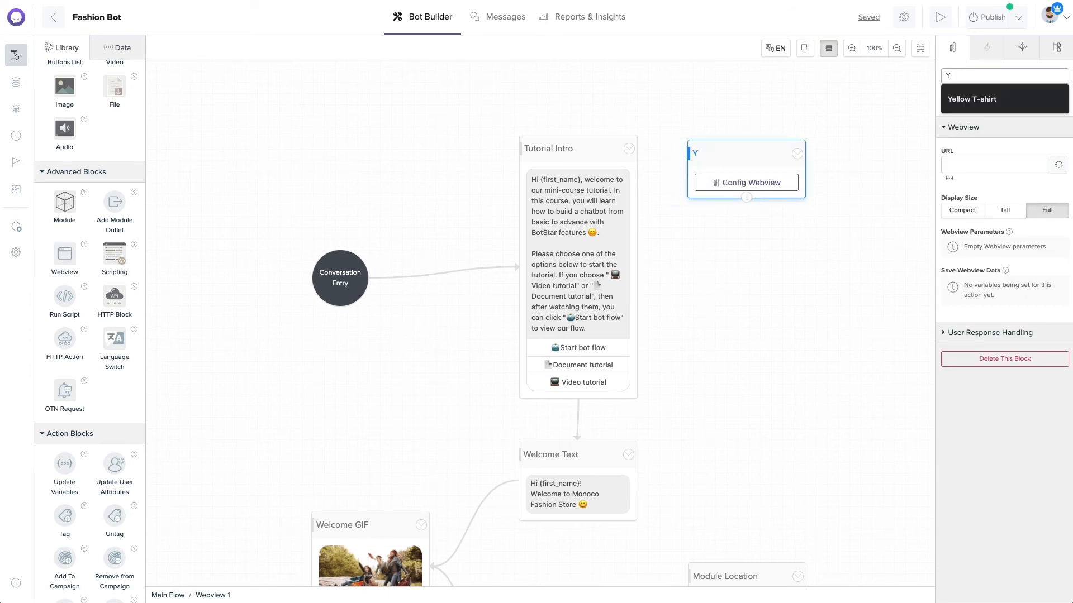
type("outube Video")
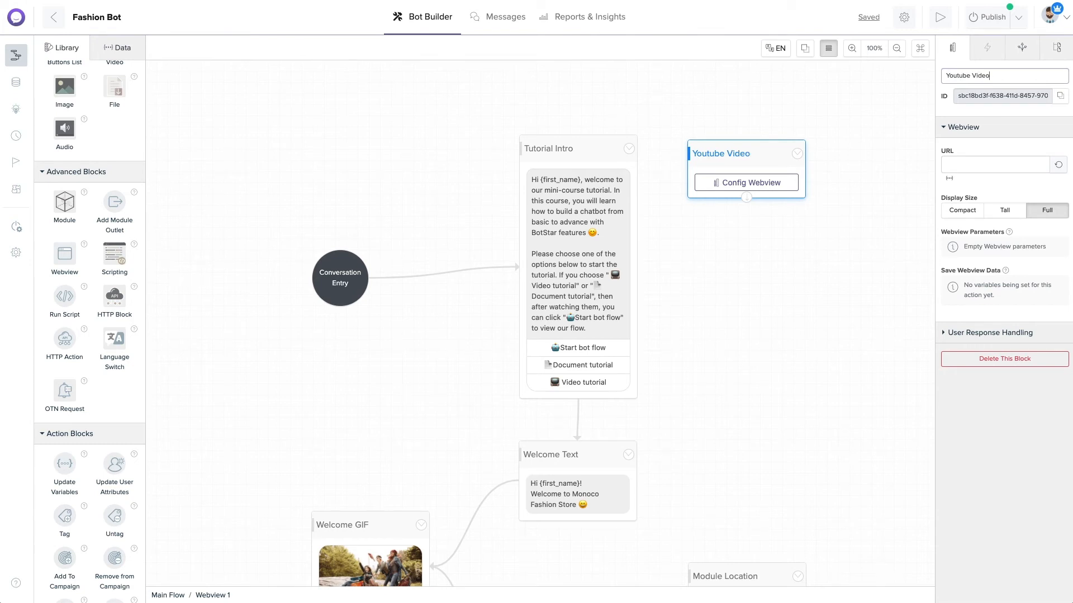
Connect the Video tutorial button to the Youtube Video block and paste the static.botstar.com/webview address as the block's URL
left_click_drag(631, 383, 751, 161)
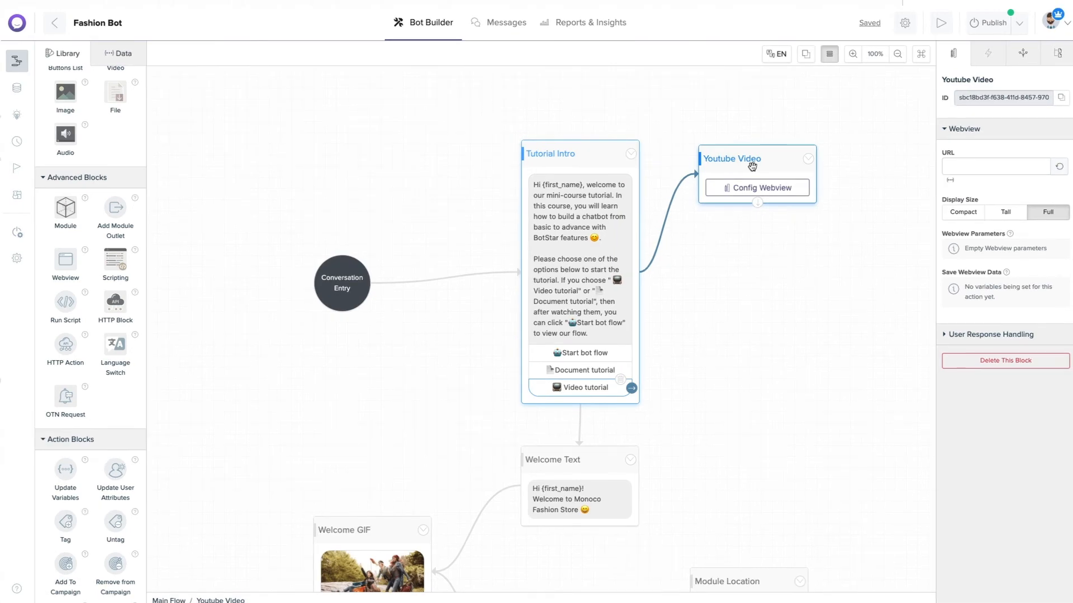
left_click(971, 168)
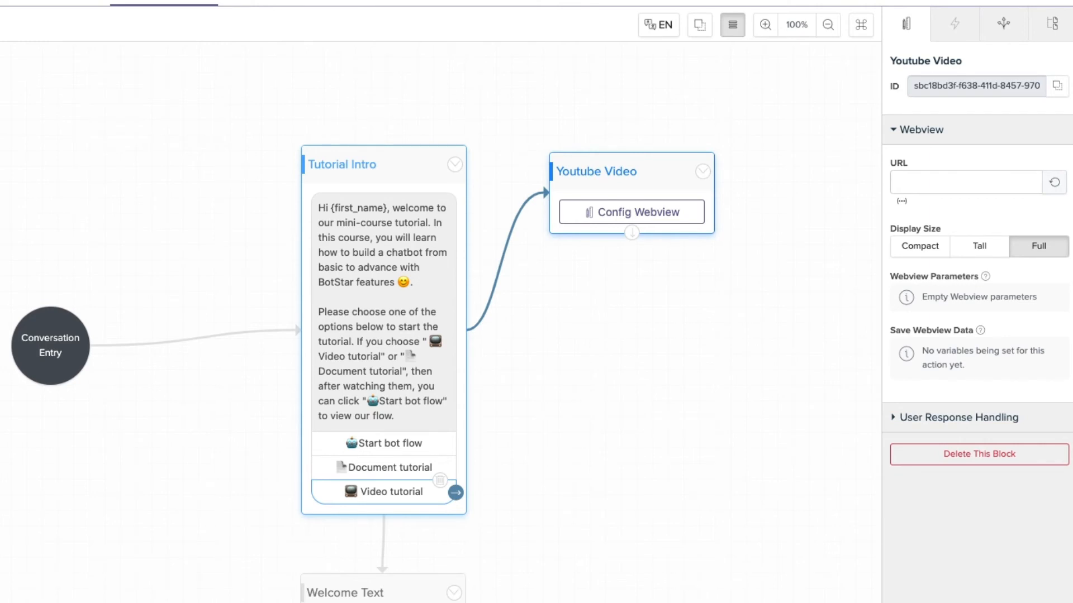
left_click(923, 180)
key("ctrl+v")
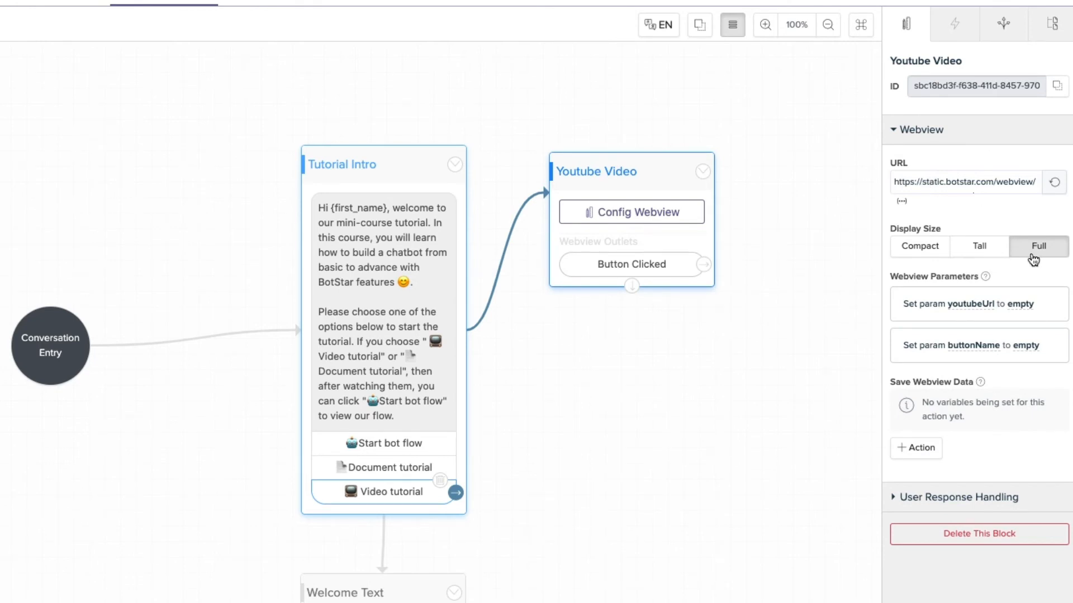
left_click(1033, 307)
left_click(826, 318)
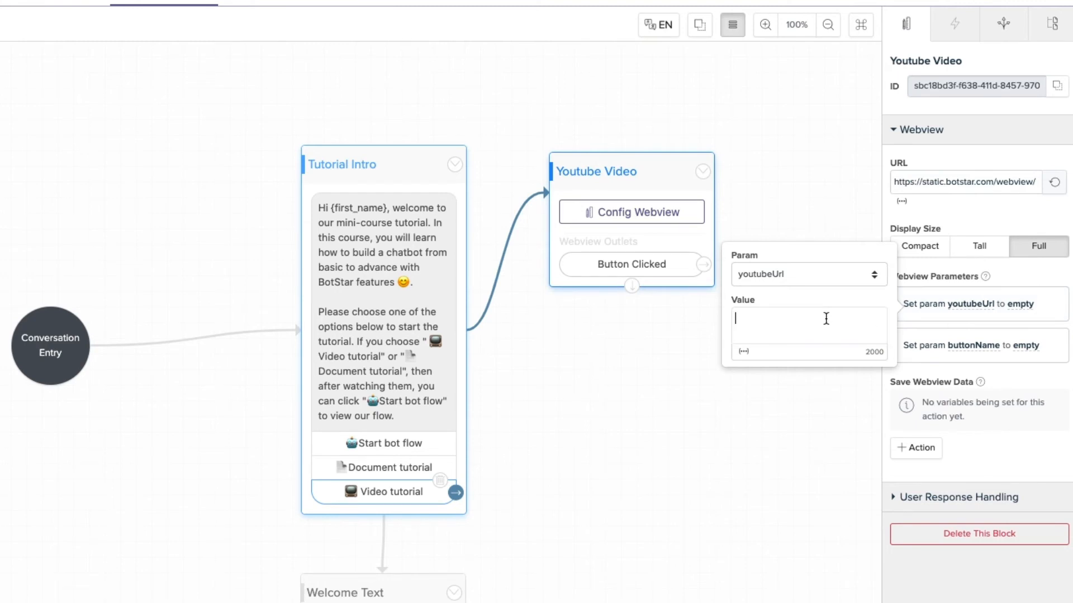
type("https://www.youtube.com/watch?v=jD87L2ir6wU")
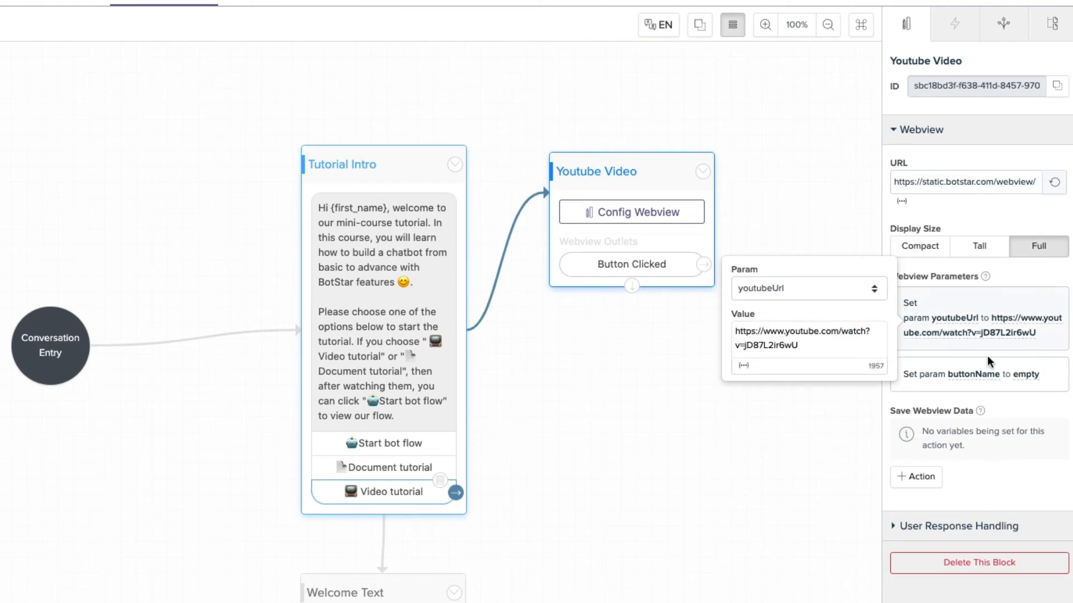
left_click(1024, 384)
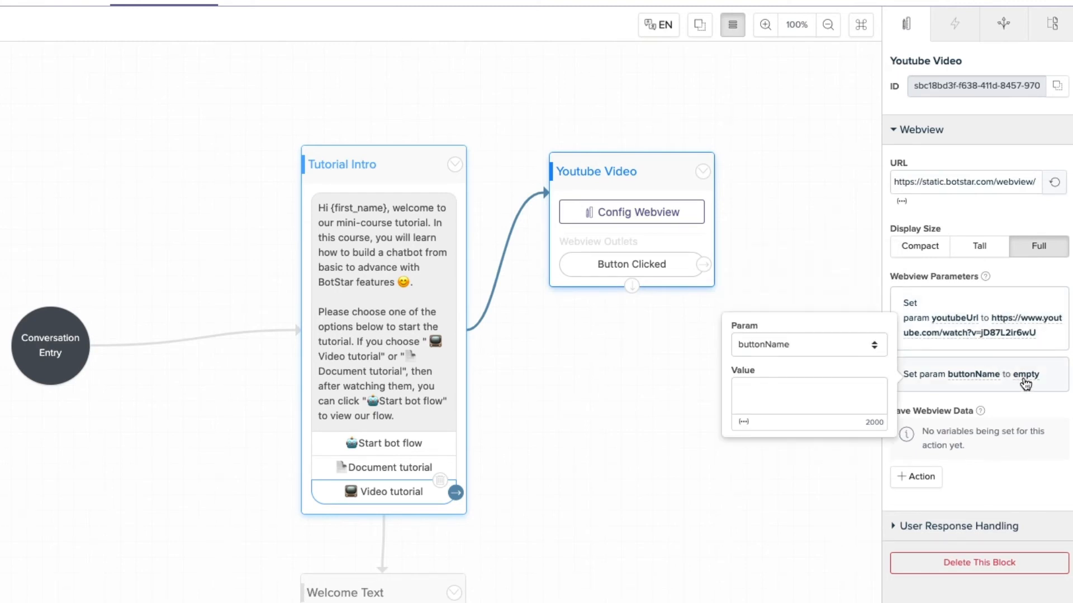
left_click(847, 388)
type("Go bac")
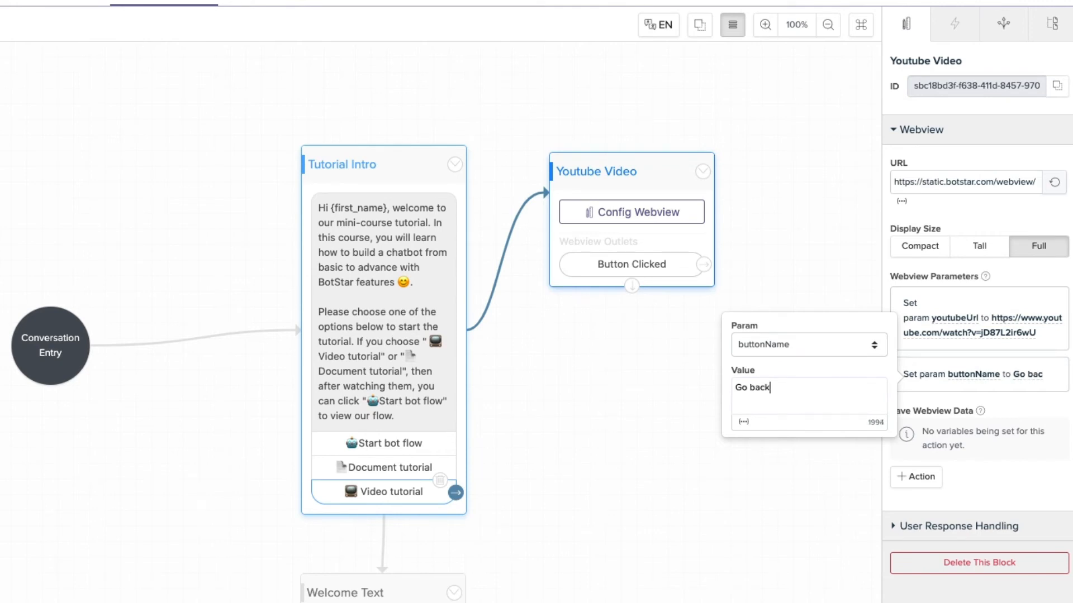
type("k")
Add a Save Webview Data action to the Youtube Video block and create a Text variable named Played Seconds
left_click(919, 479)
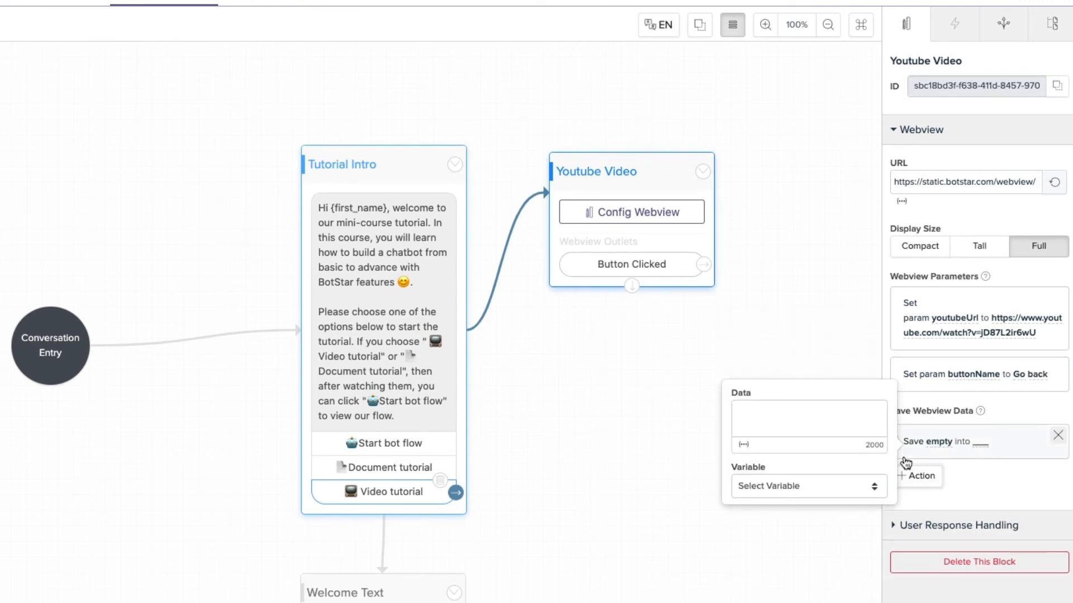
left_click(745, 445)
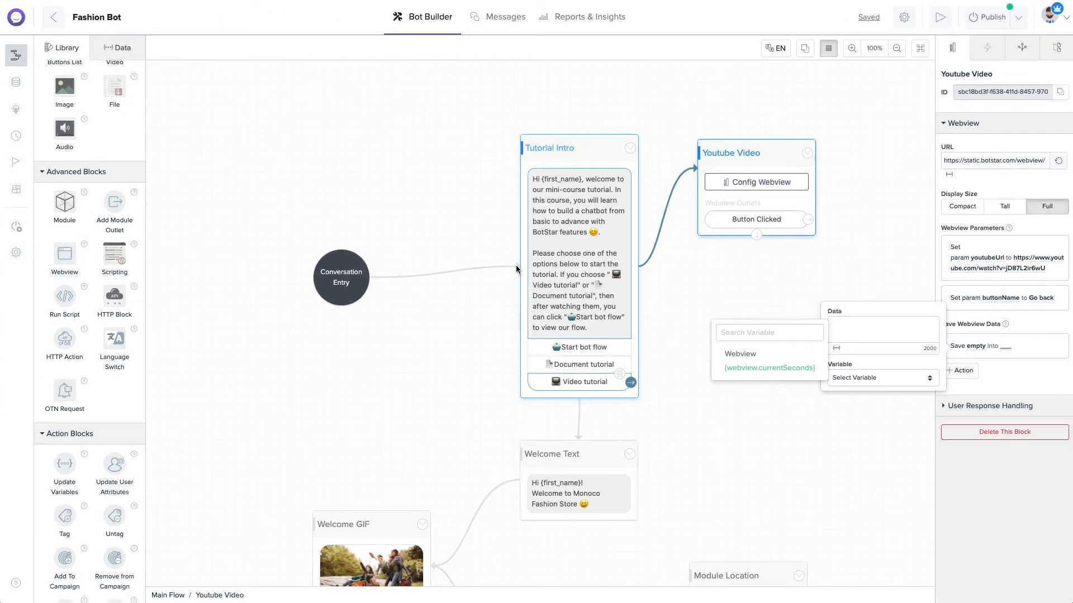
left_click(124, 50)
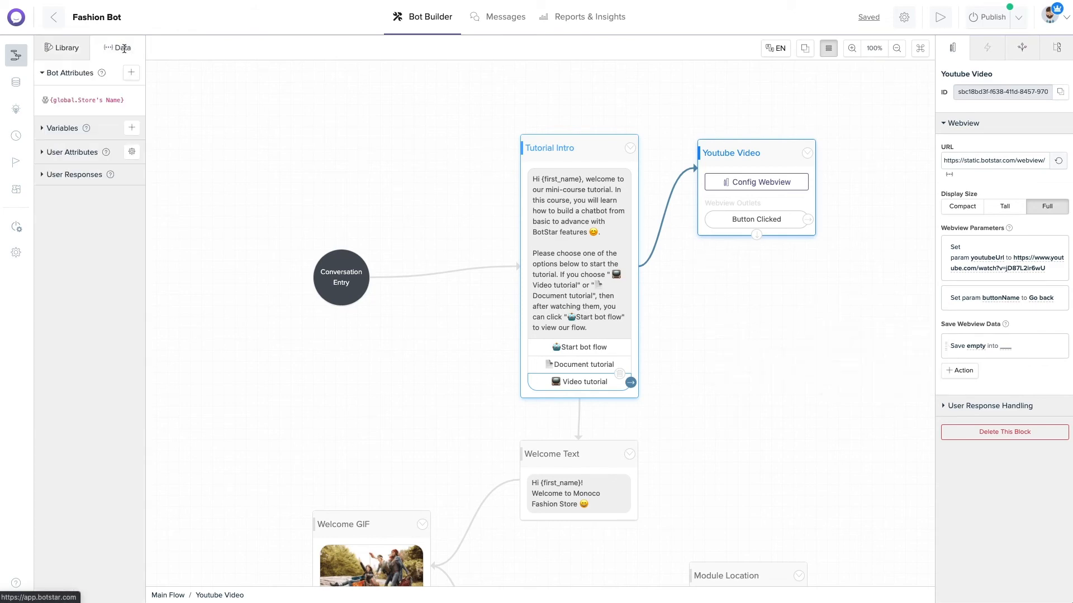
left_click(131, 128)
left_click(477, 229)
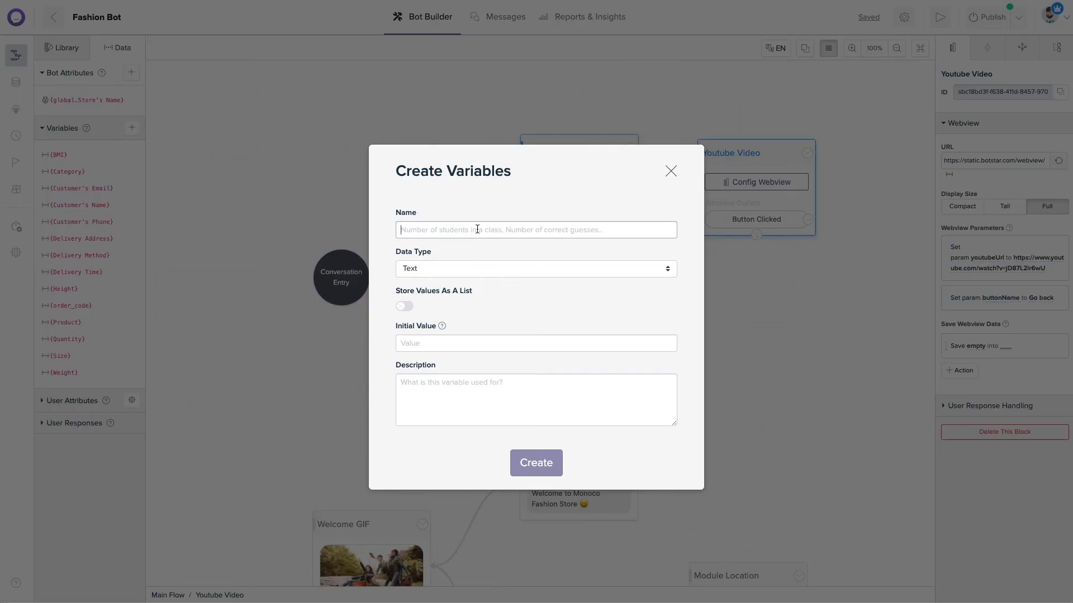
type("Played Seconds")
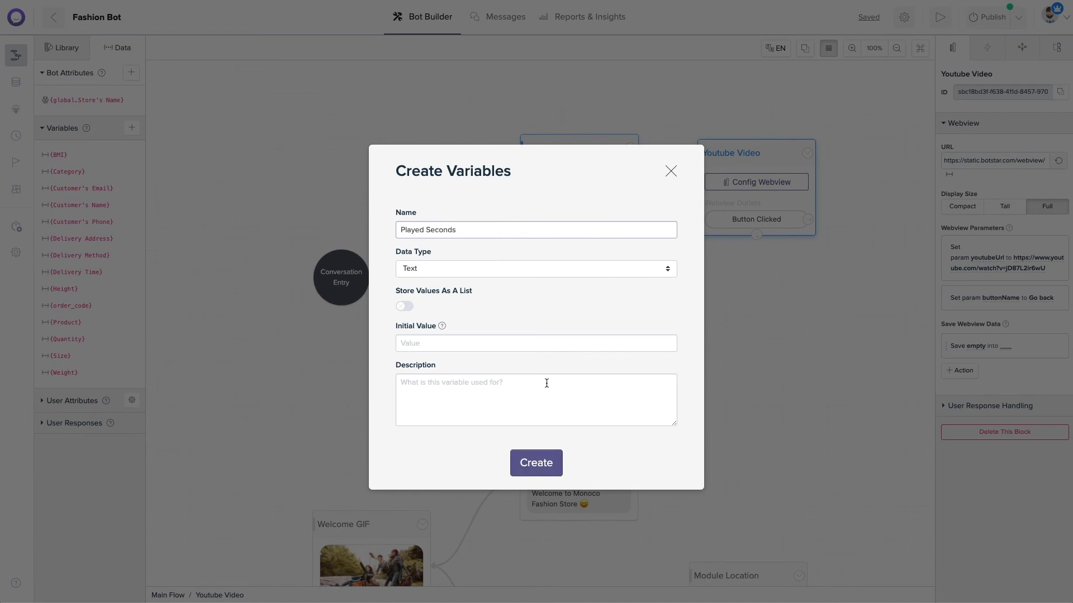
left_click(540, 461)
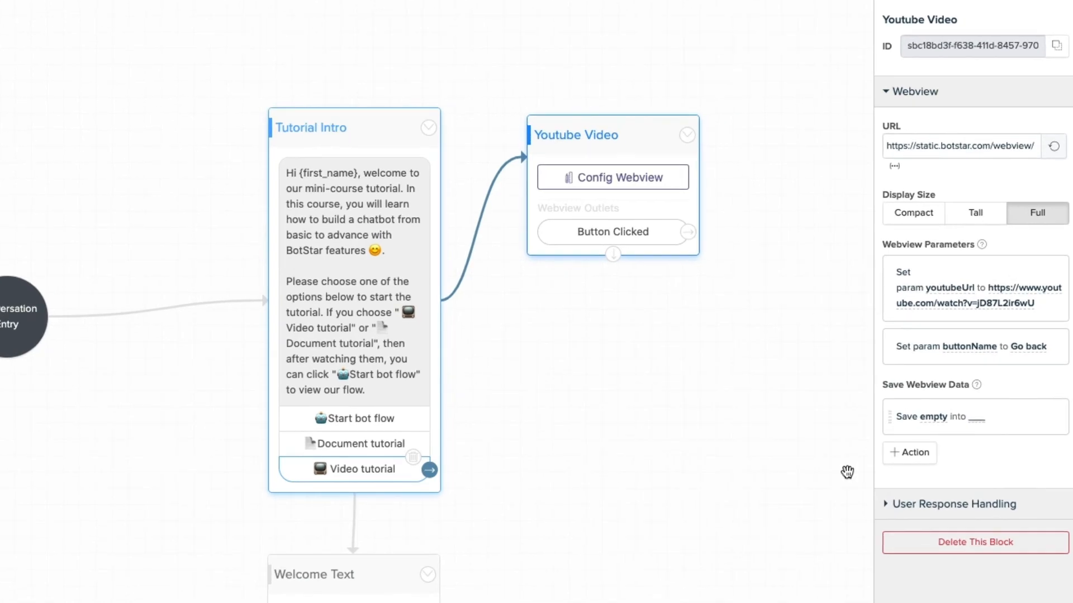
Set the Youtube Video block's webview data action to save {webview.currentSeconds} into the Played Seconds variable
left_click(950, 364)
left_click(737, 428)
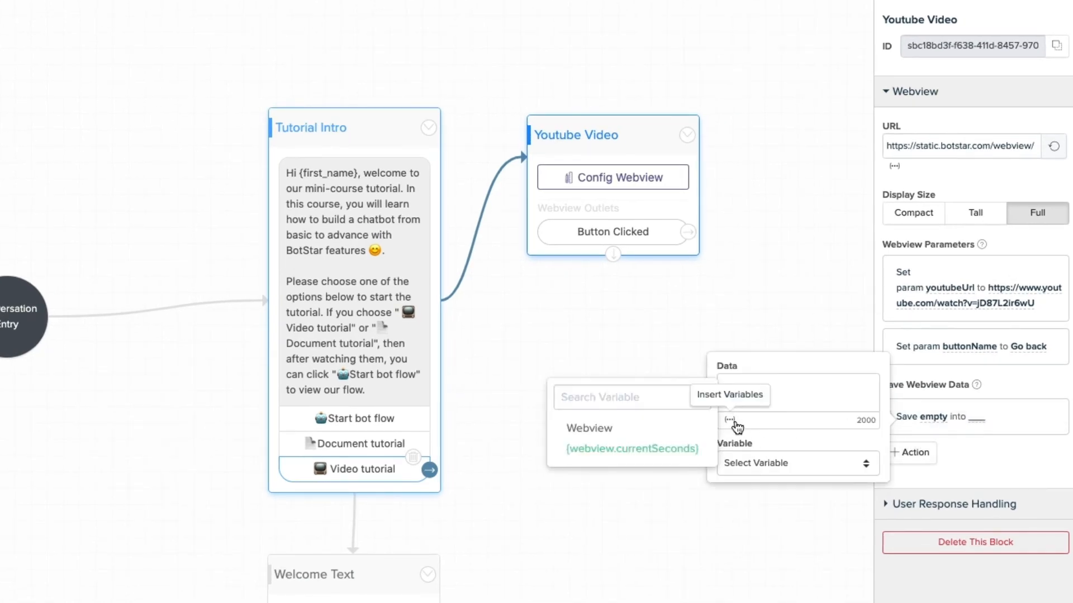
left_click(670, 445)
left_click(783, 475)
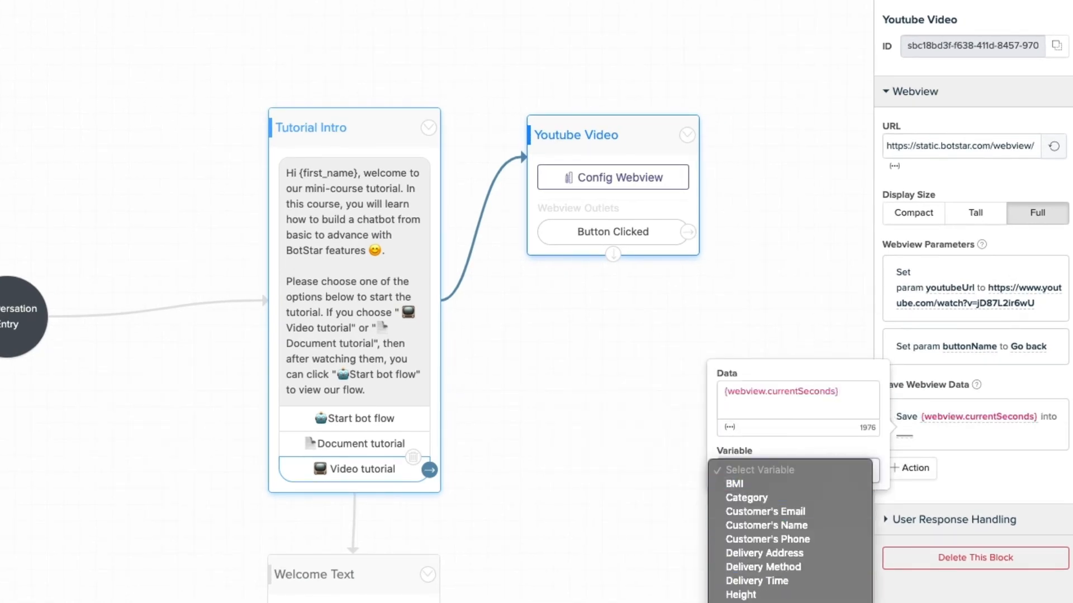
left_click(782, 602)
left_click(996, 490)
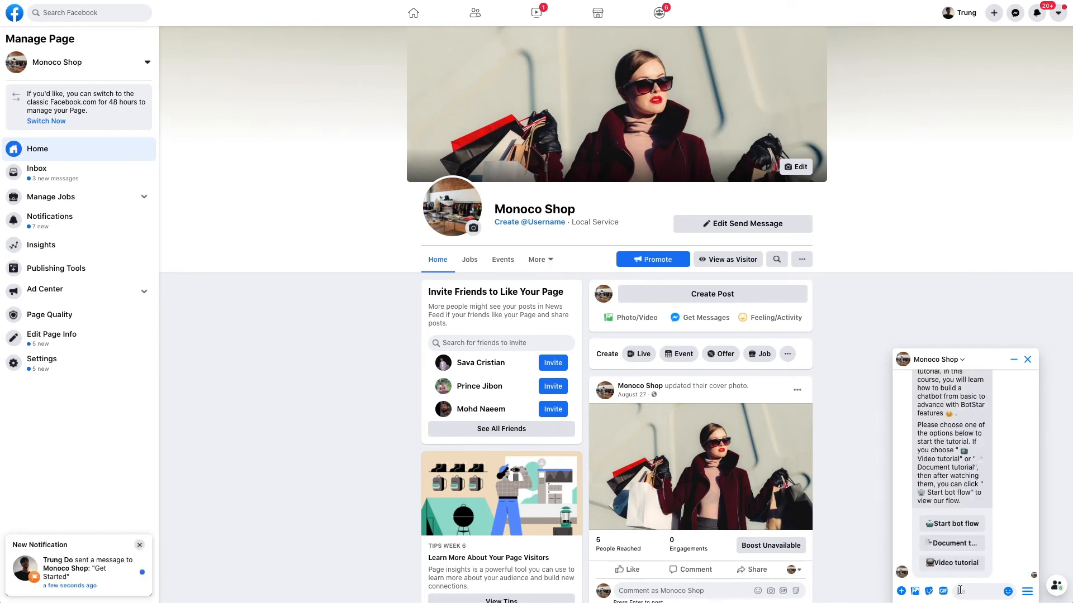
Switch to the Monoco Shop chat on Facebook, open Video tutorial, play and pause the YouTube video, and close the webview
left_click(956, 563)
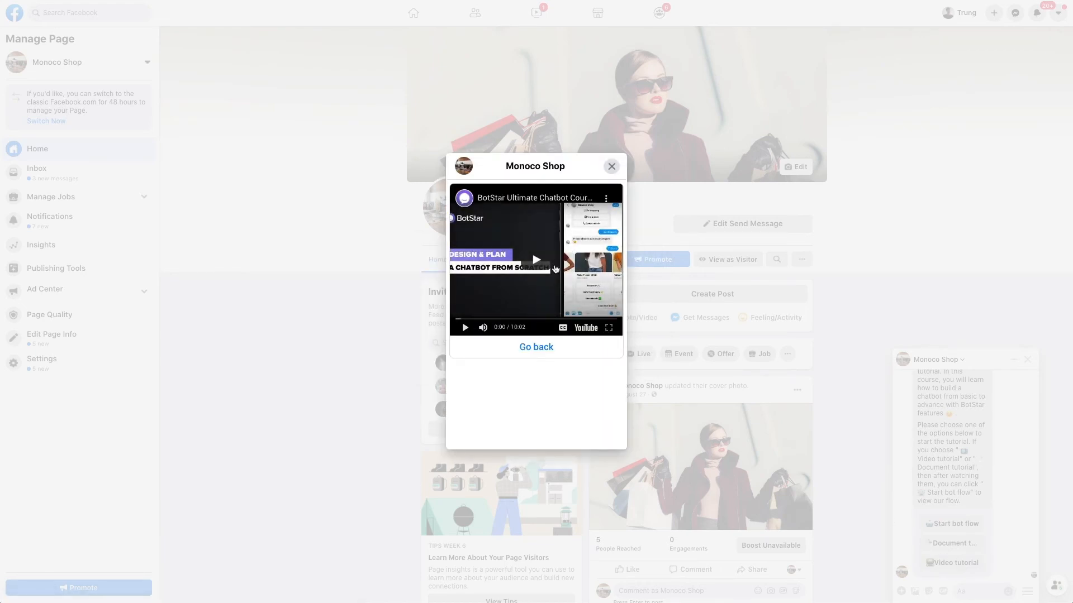
left_click(546, 263)
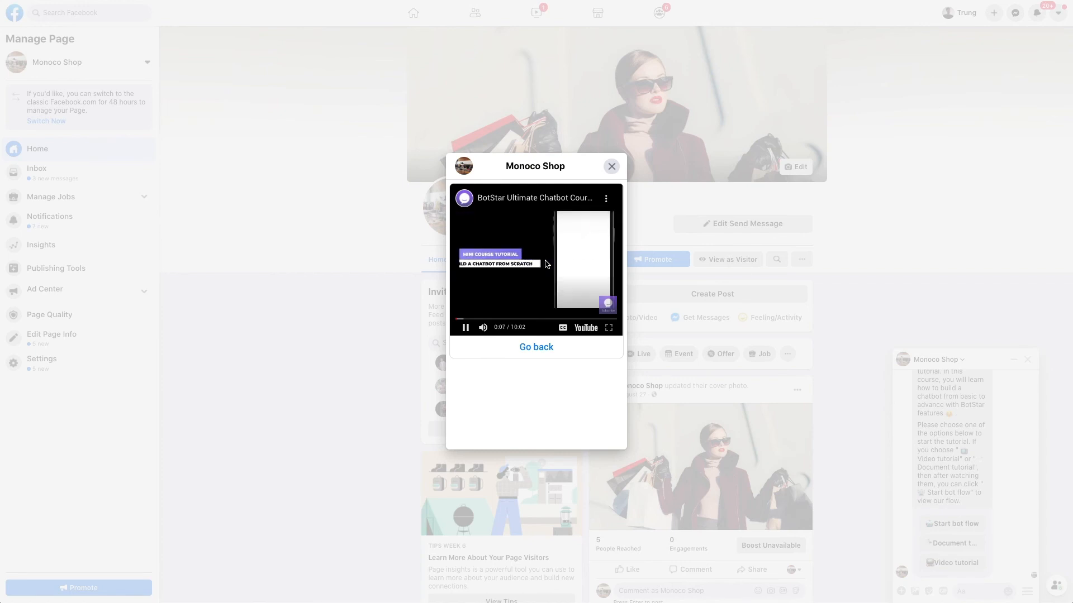
left_click(563, 276)
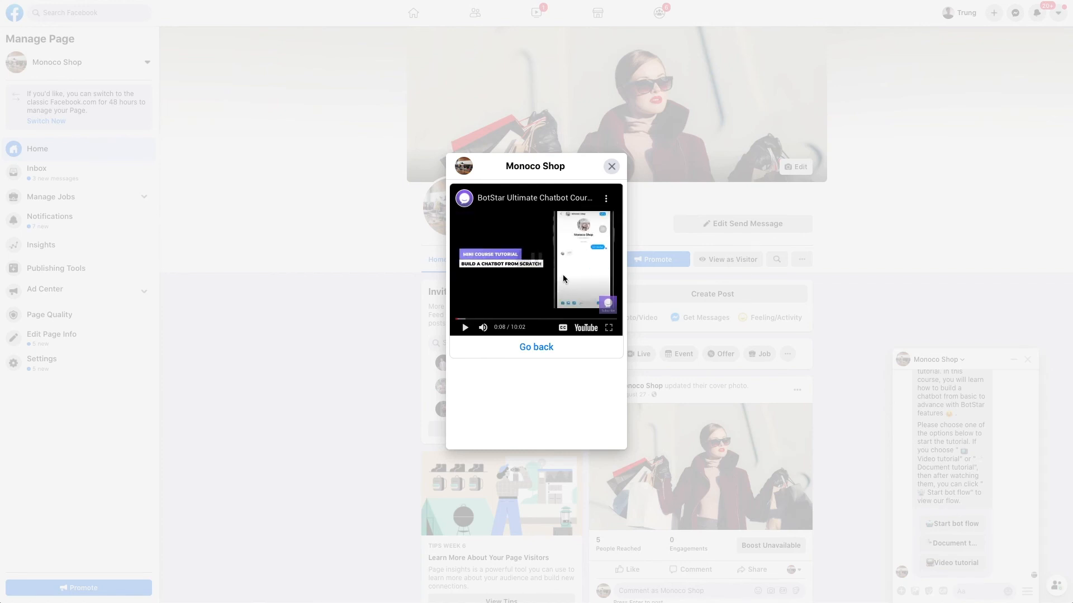
left_click(613, 167)
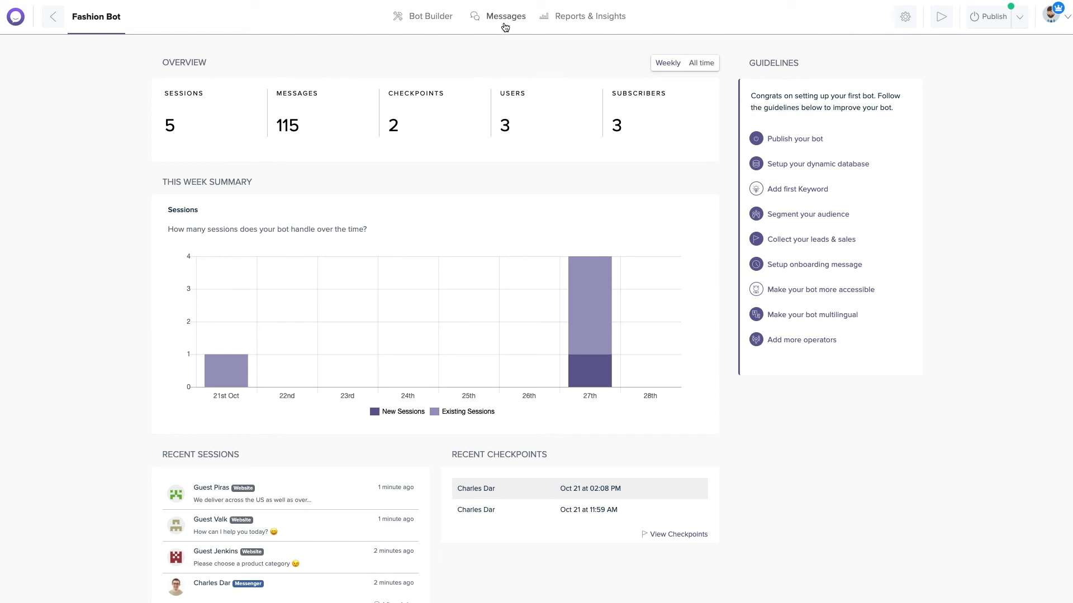
Switch to Fashion Bot in BotStar and open the most recent website guest's conversation in the Inbox
mouse_move(505, 19)
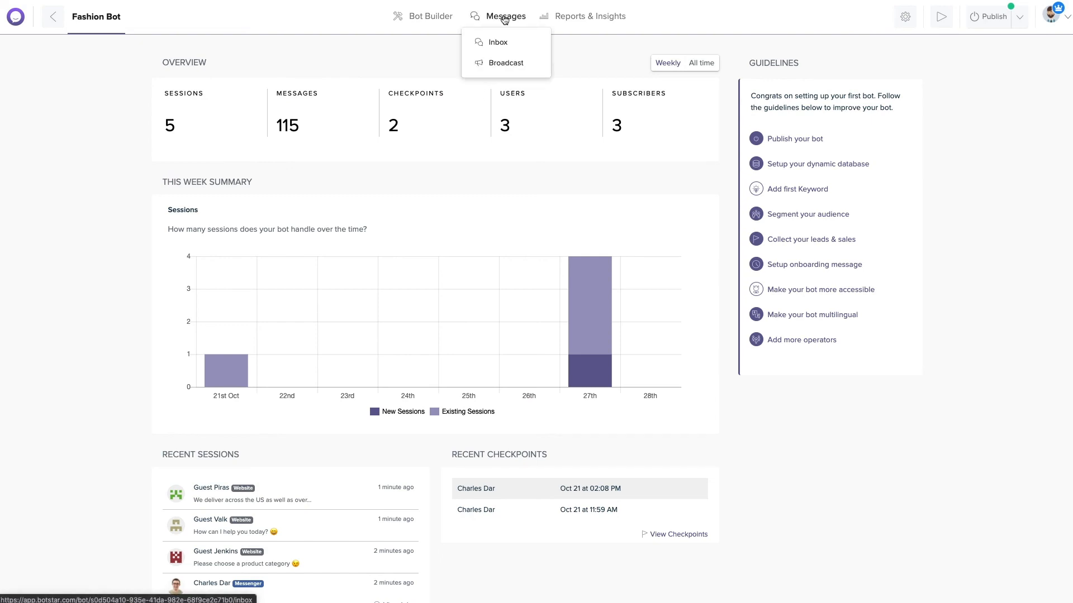
left_click(507, 42)
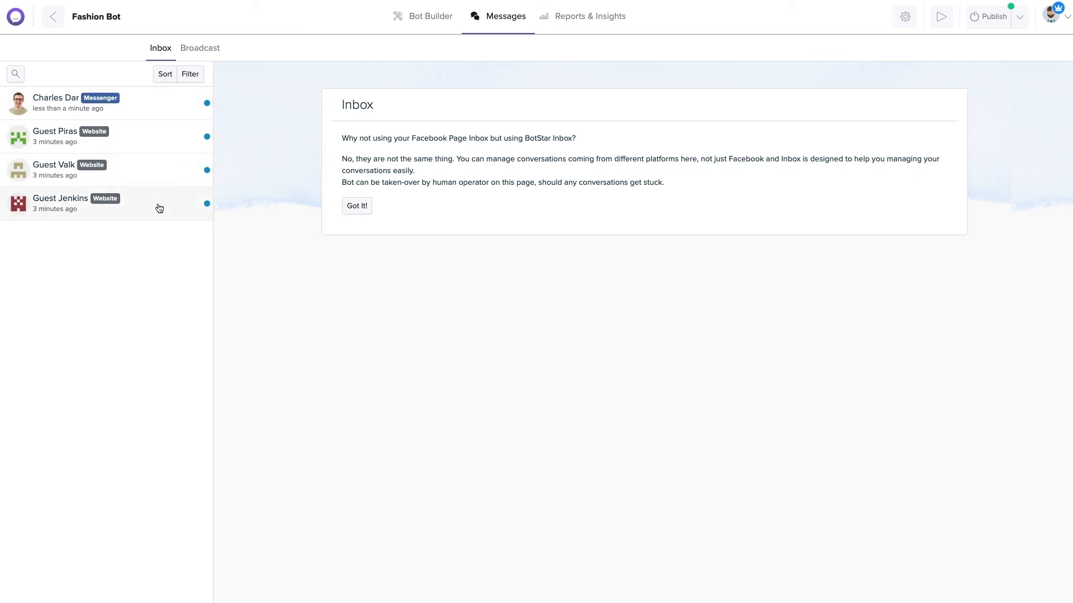
left_click(149, 144)
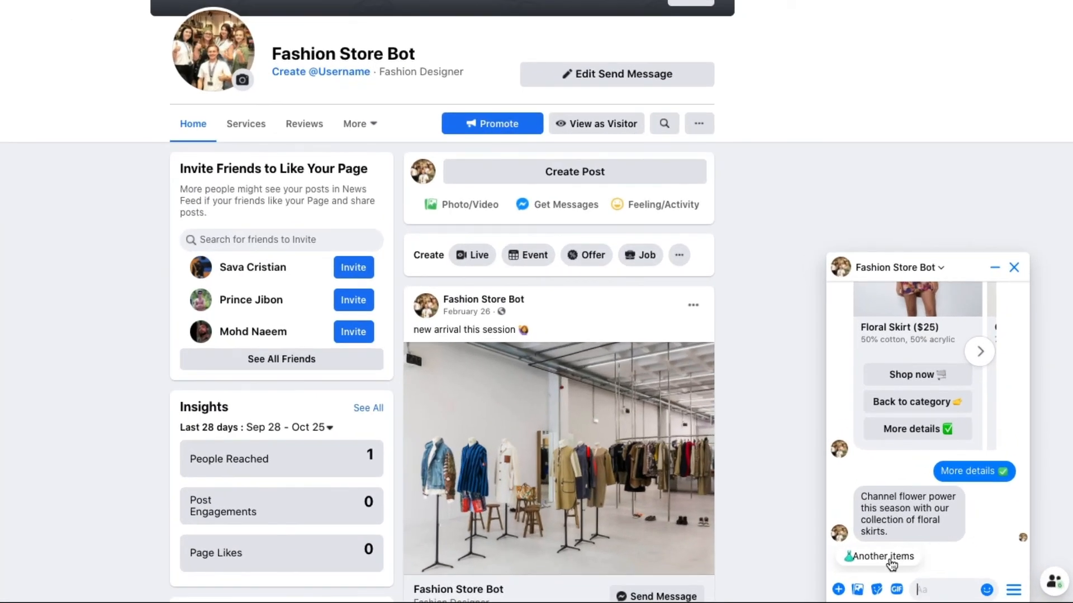
In the Fashion Store Bot chat on Facebook, choose Another items and T-Shirts, and request Chat with staff
left_click(940, 570)
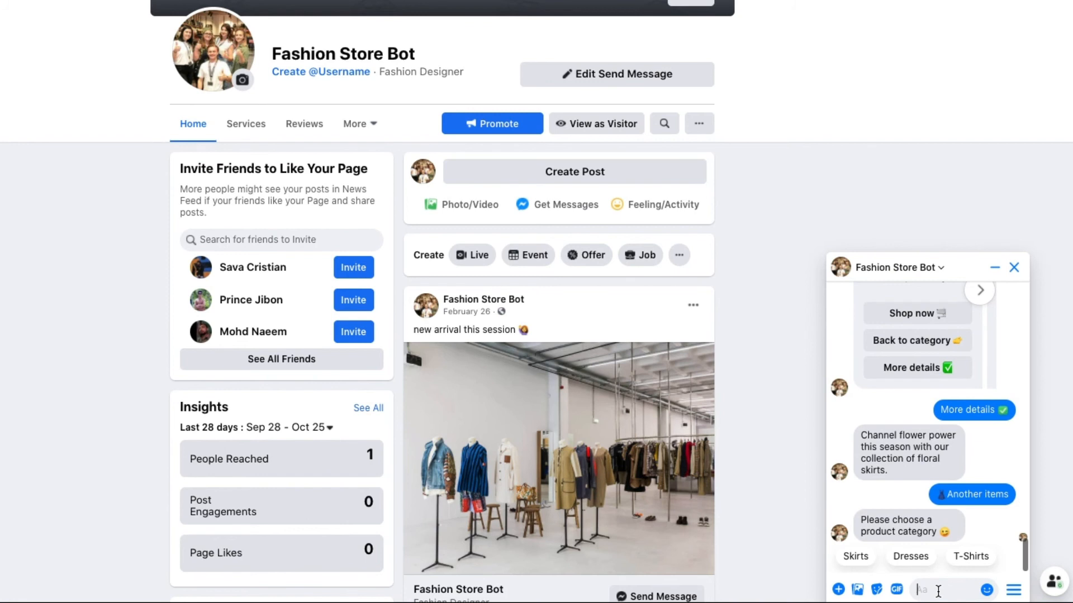
left_click(971, 557)
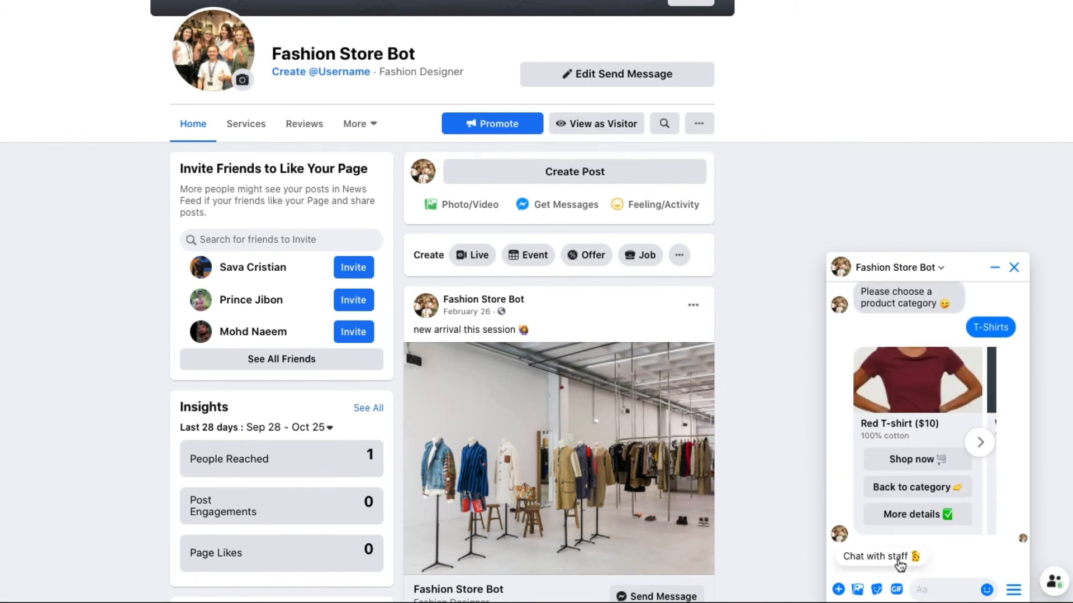
left_click(898, 560)
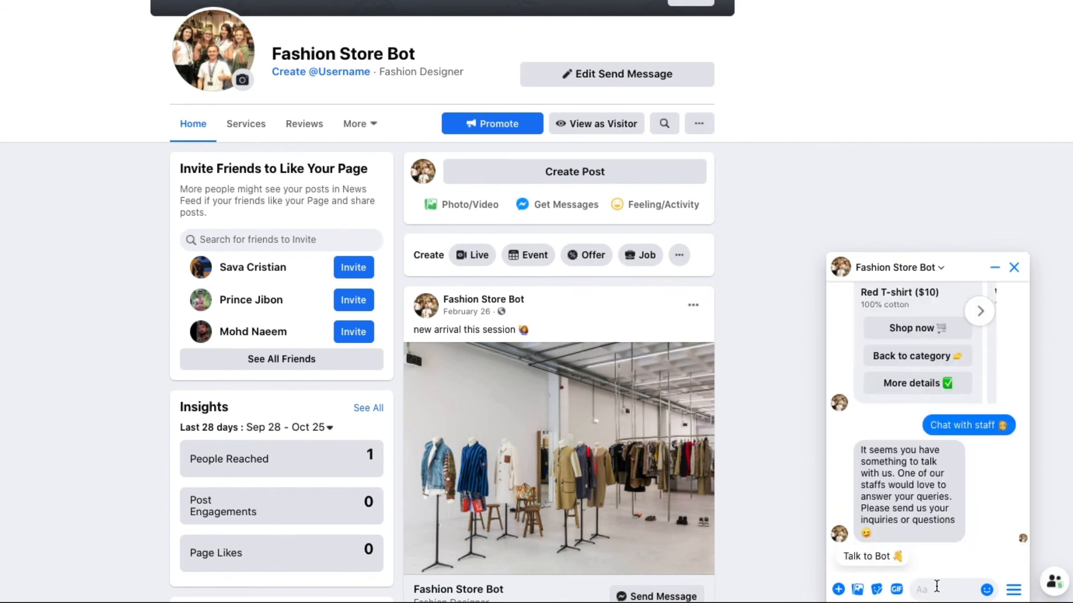
Send the staff the message "When will you launch the spring collection?" in the Fashion Store Bot chat
type("W")
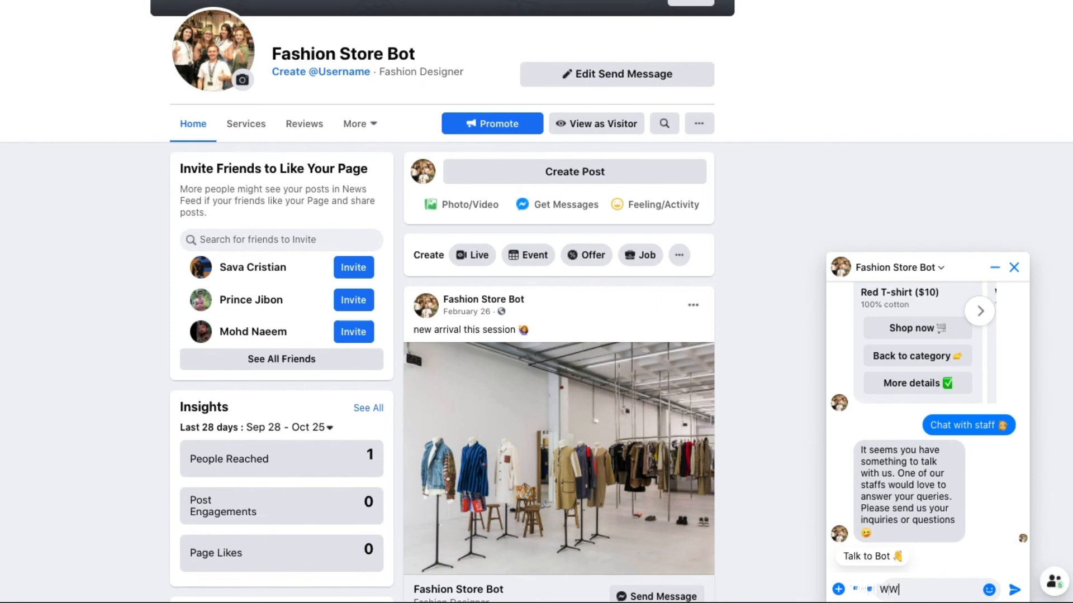
type("hen will you launch the spring collection")
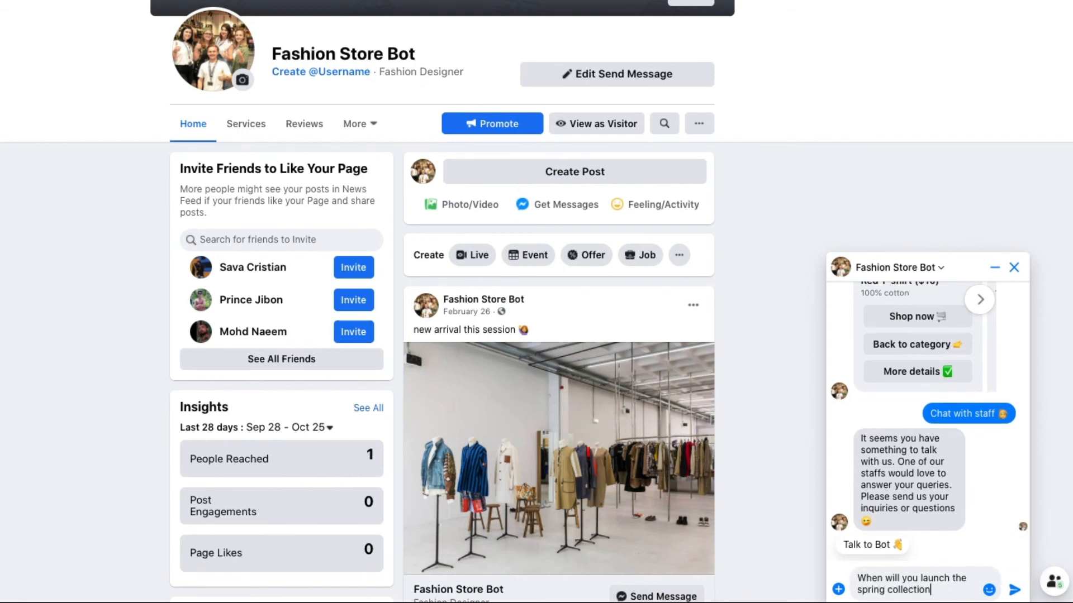
type("?")
key("Return")
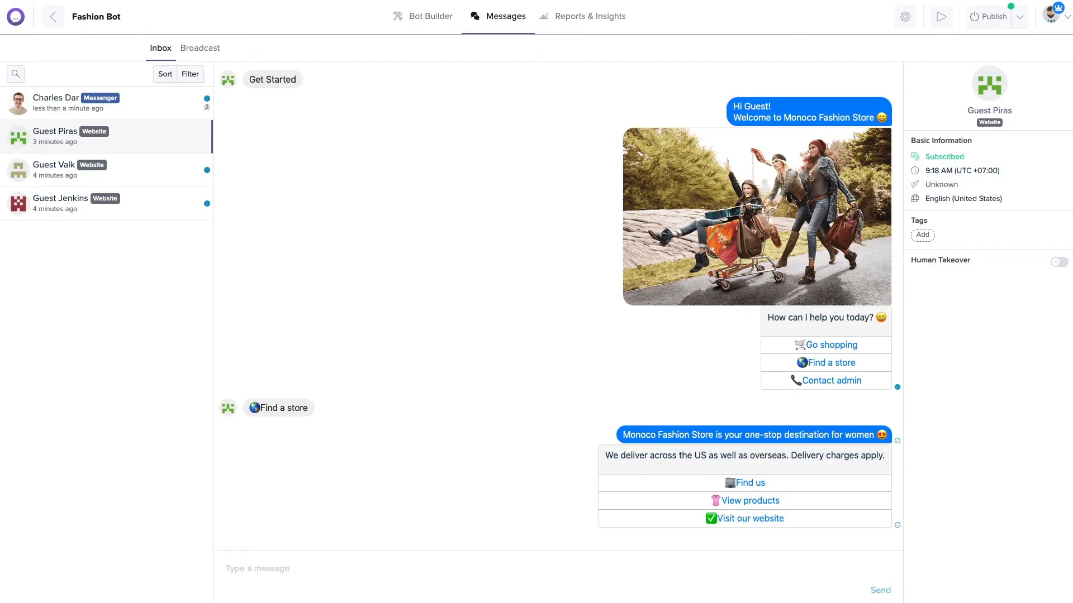
In the BotStar Inbox, answer the Messenger customer's conversation with "Thank you for your interest! The spring collection will be launched this month, stay tune!"
left_click(71, 97)
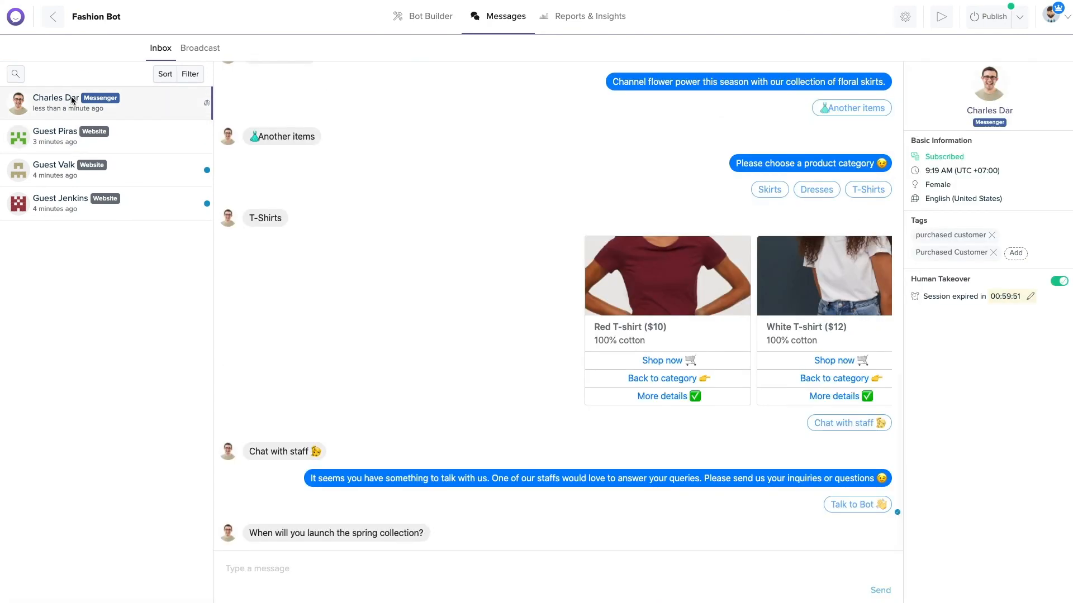
type("Thank you for your t")
type("nterest! The spring collection will be la")
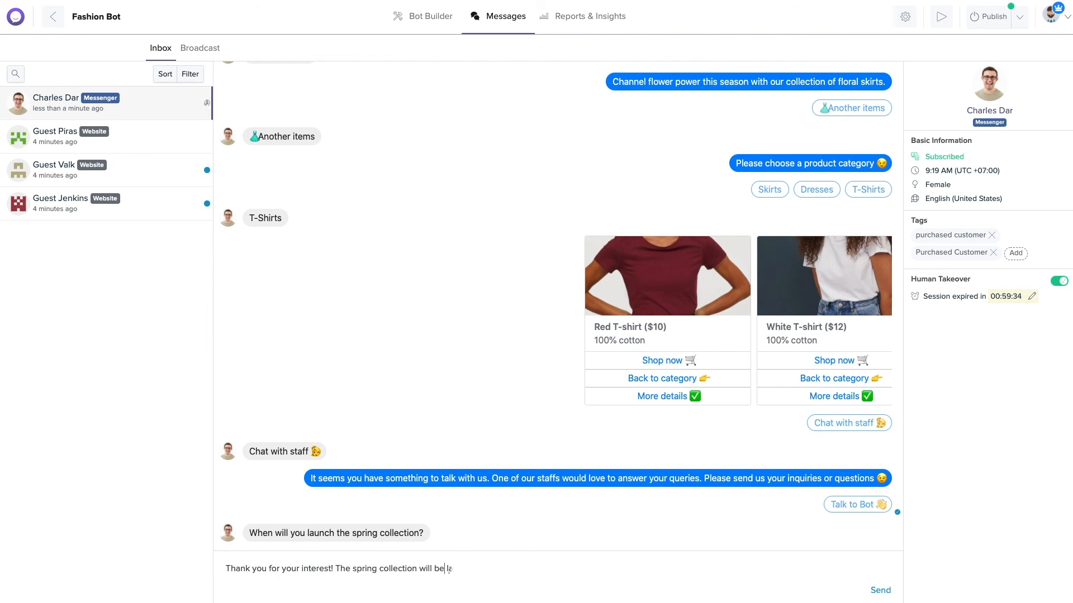
type("unched this month, stay tune!")
key("Return")
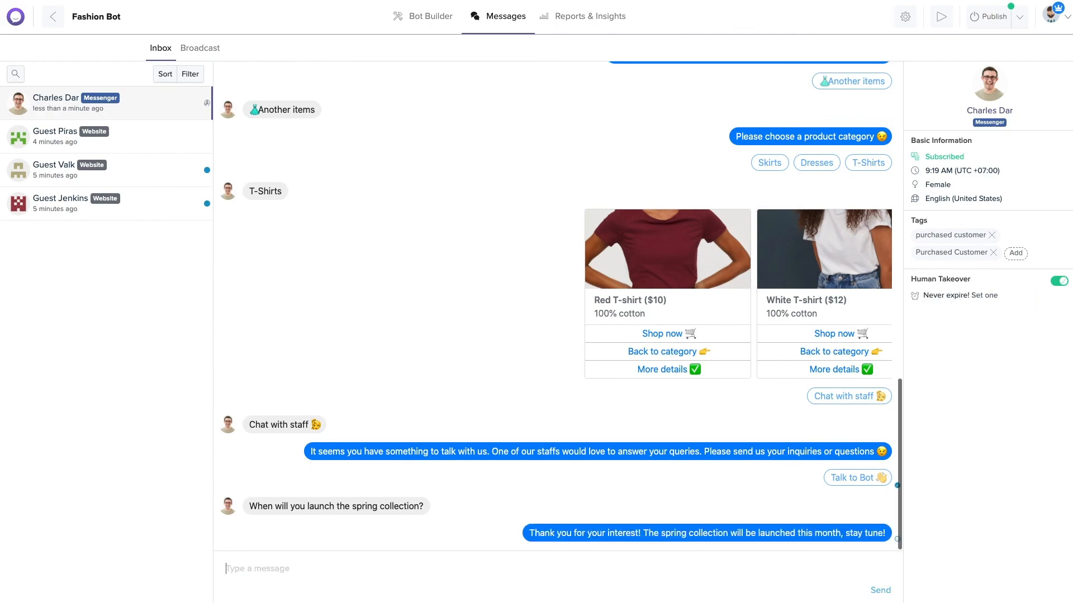